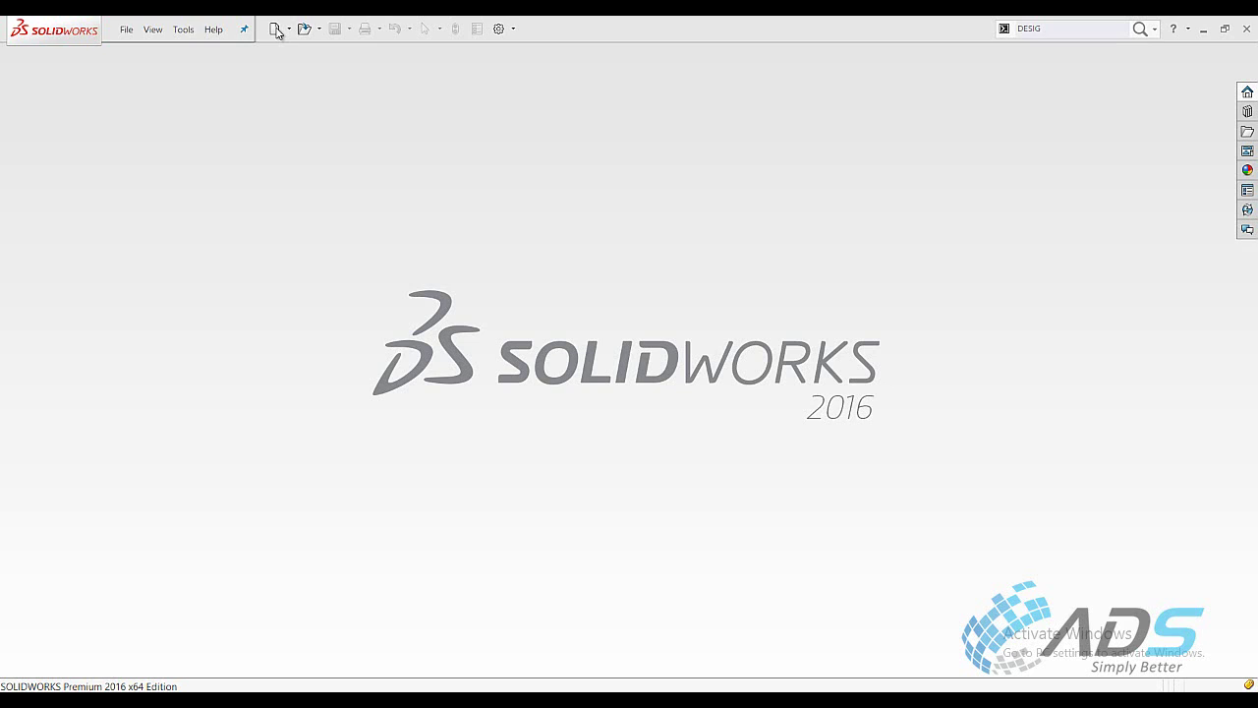
Step: Create a new part and sketch a center rectangle from the origin on the Front Plane
left_click(278, 32)
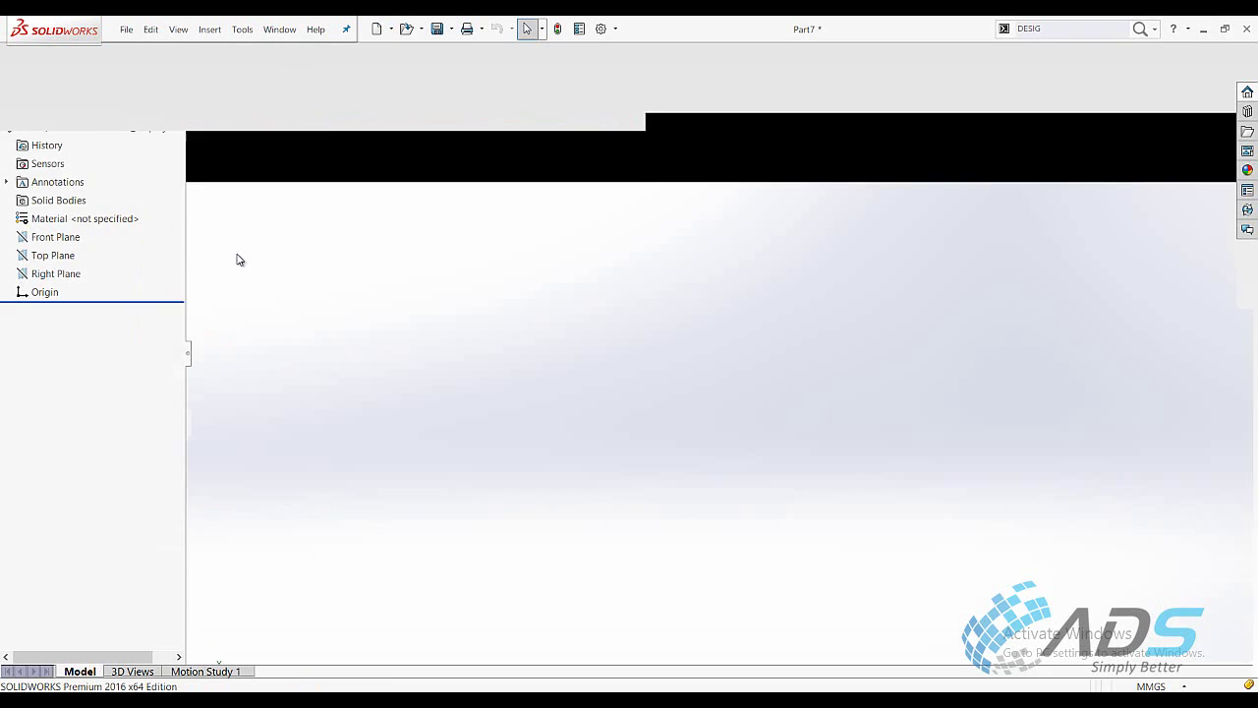
left_click(80, 307)
left_click(72, 286)
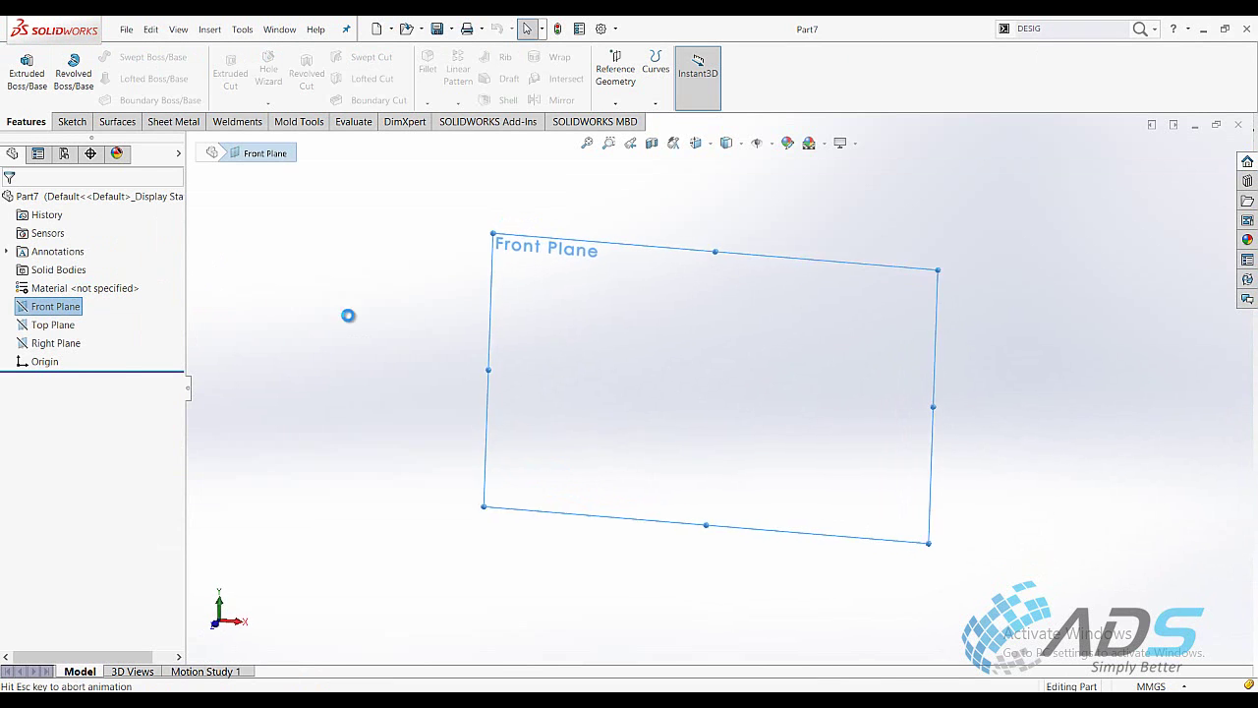
key("s")
left_click(740, 477)
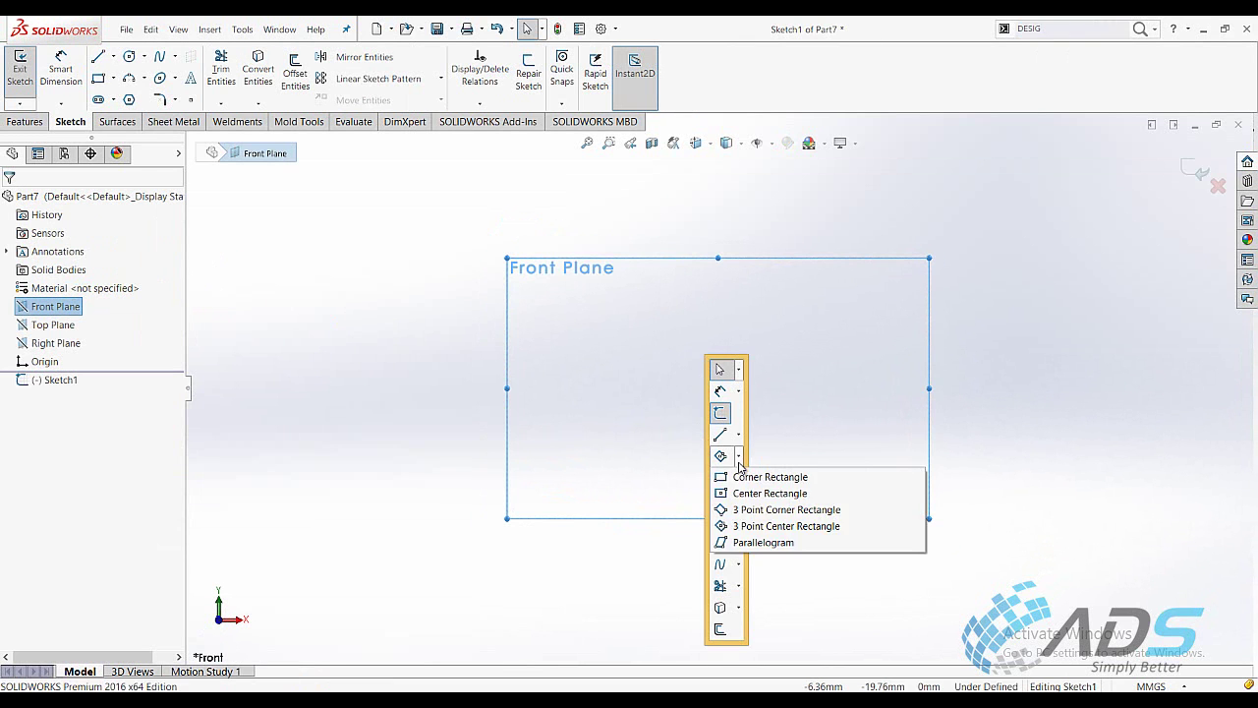
left_click(762, 492)
left_click(718, 388)
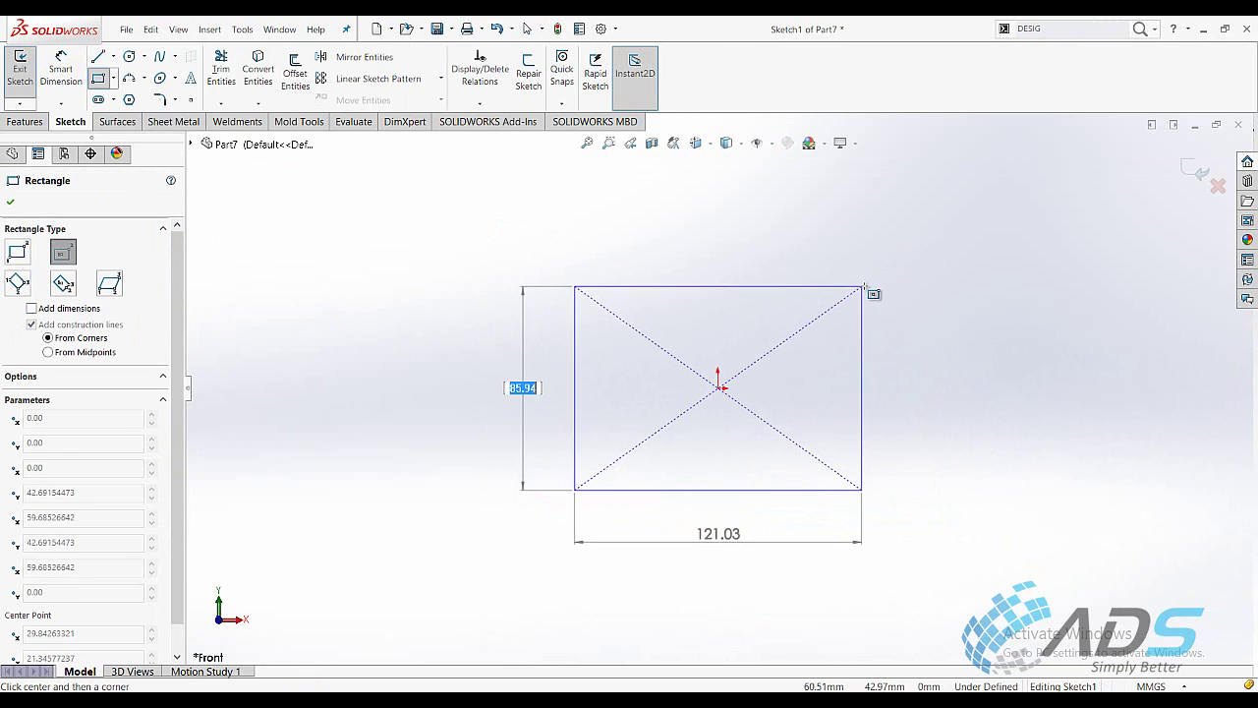
key("Return")
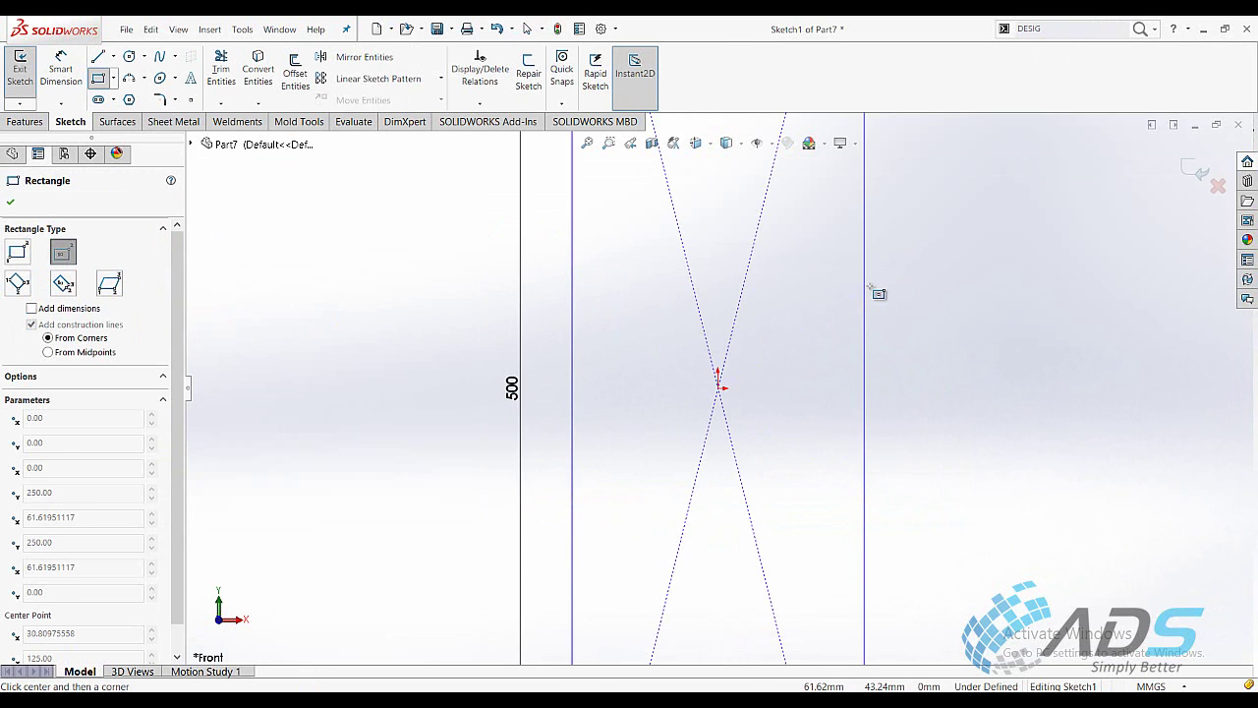
type("0")
key("Return")
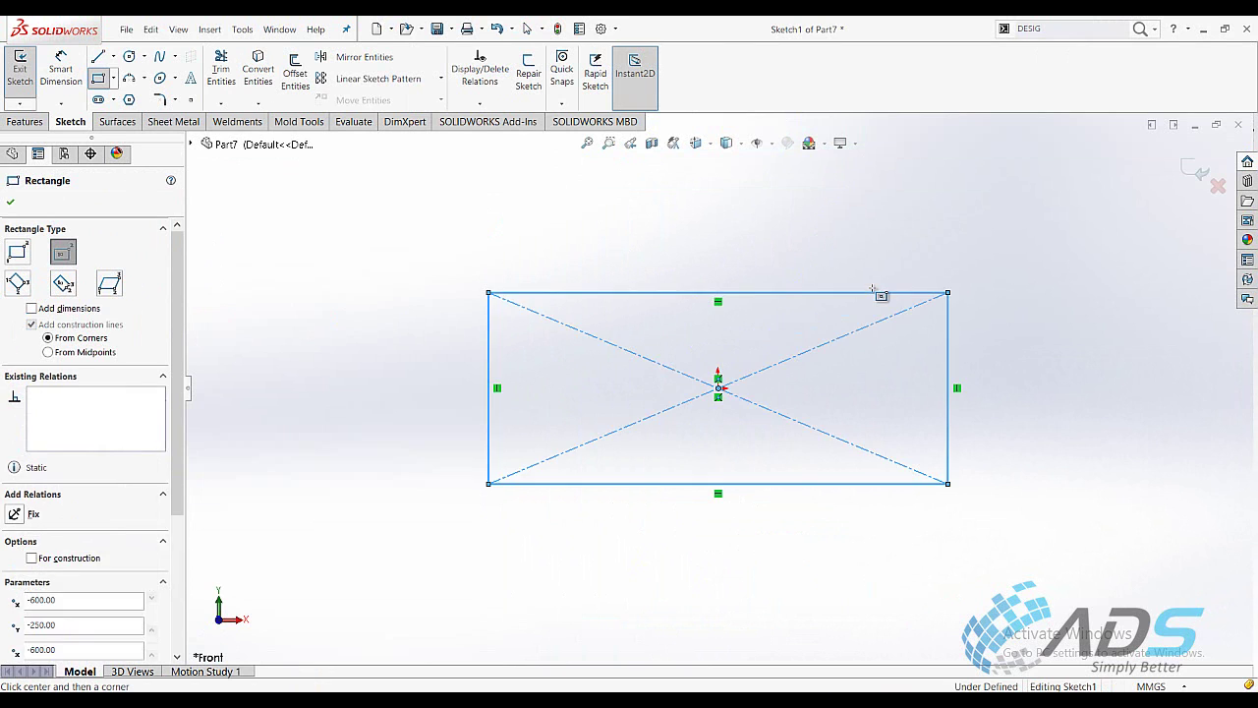
key("Escape")
Step: Dimension the rectangle 1200 wide and 500 high, then exit the sketch
right_click_drag(1019, 390, 997, 370)
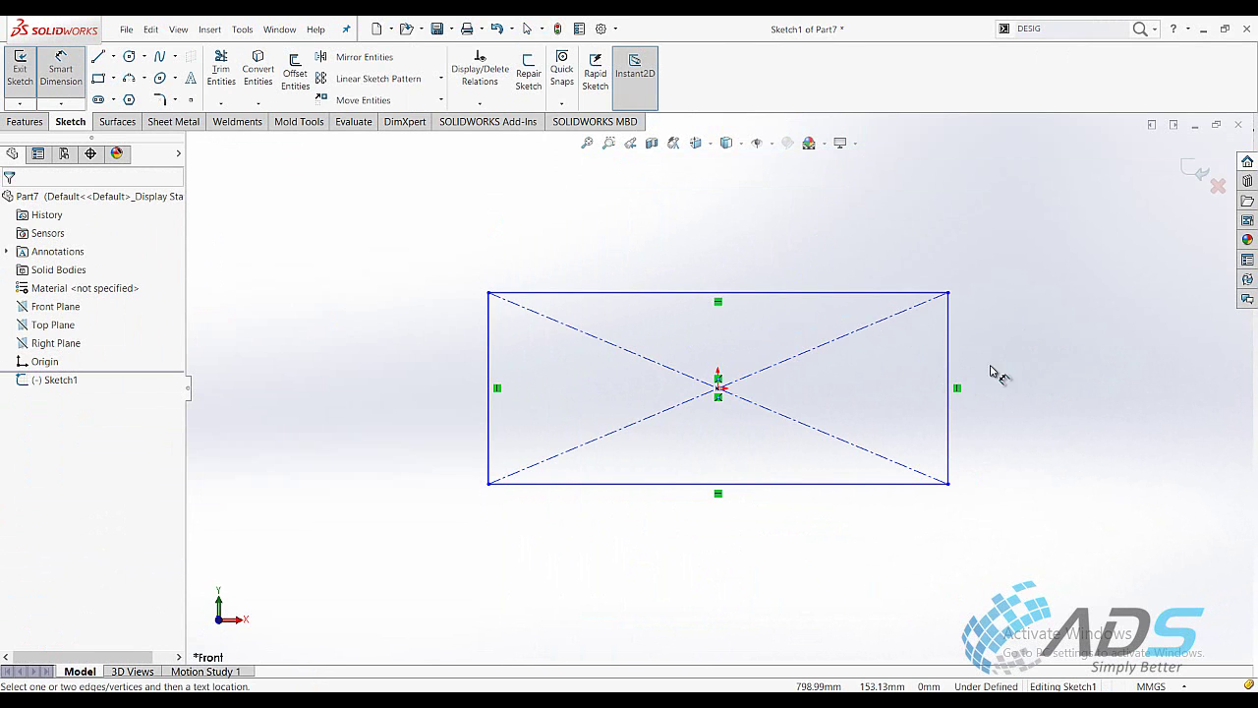
left_click(794, 485)
left_click(786, 521)
left_click(715, 524)
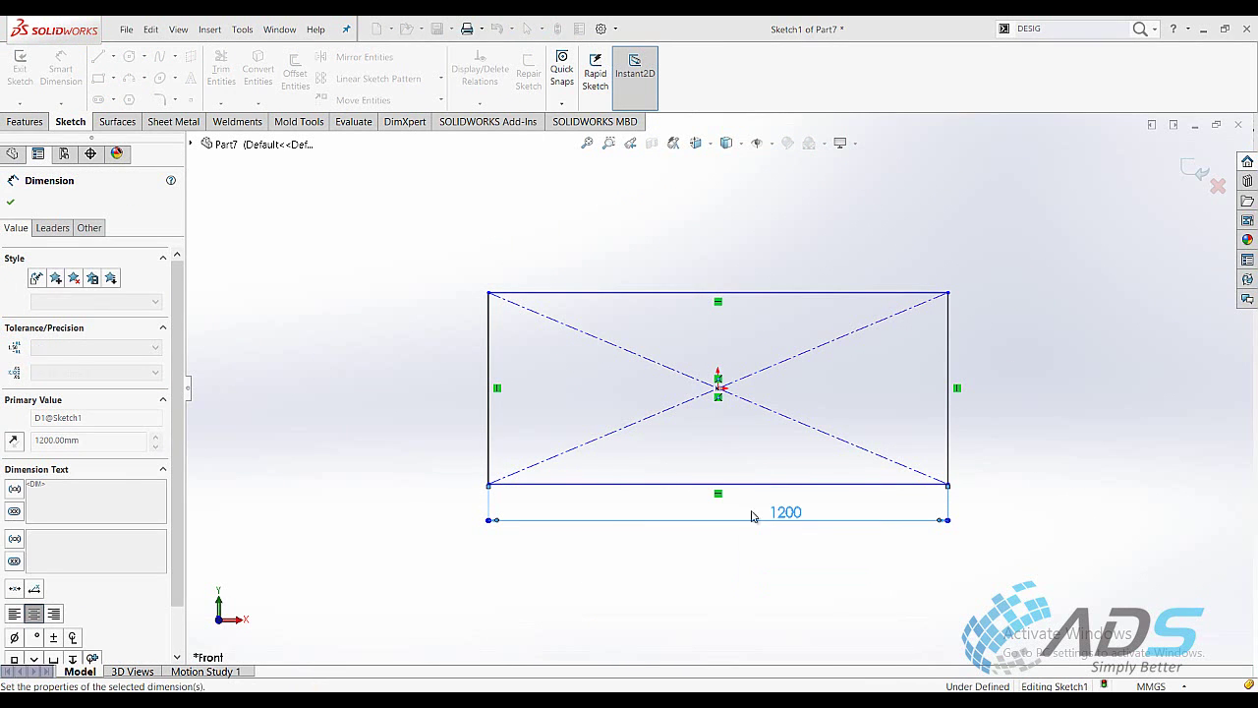
left_click(489, 422)
left_click(422, 417)
key("Return")
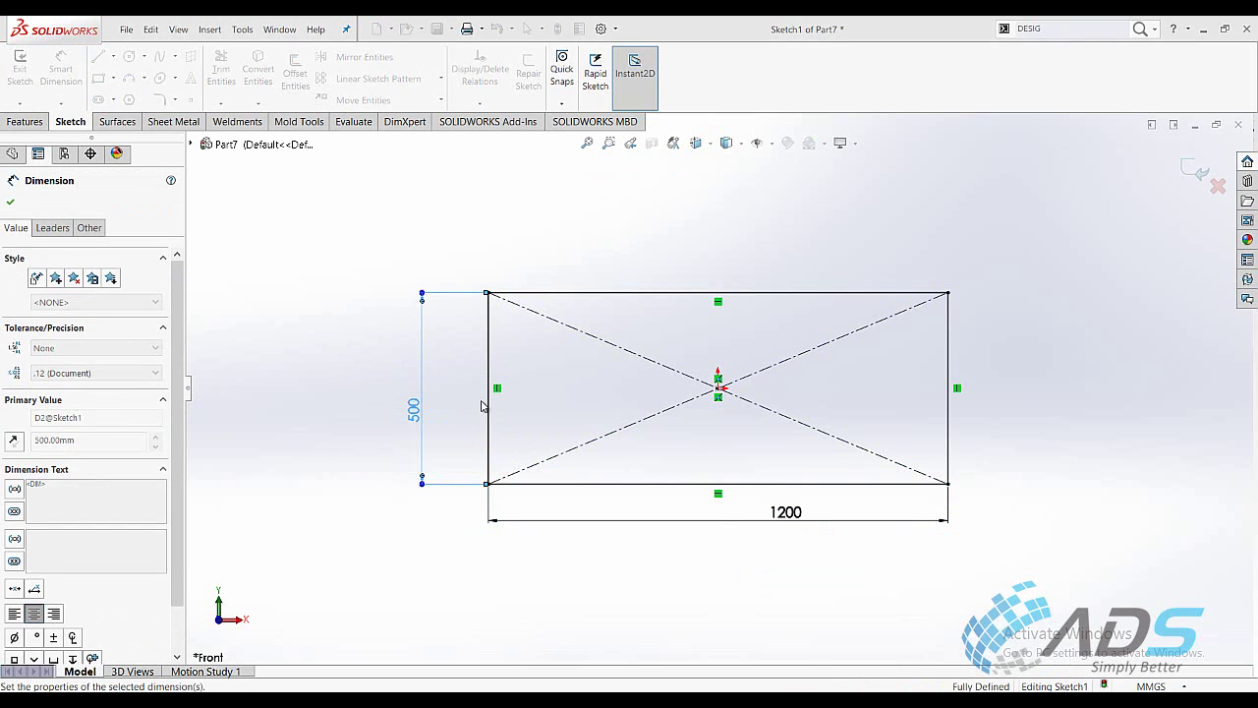
left_click(1195, 171)
Step: Extrude the rectangle into a 20 mm thick plate
middle_click_drag(1051, 365, 1069, 252)
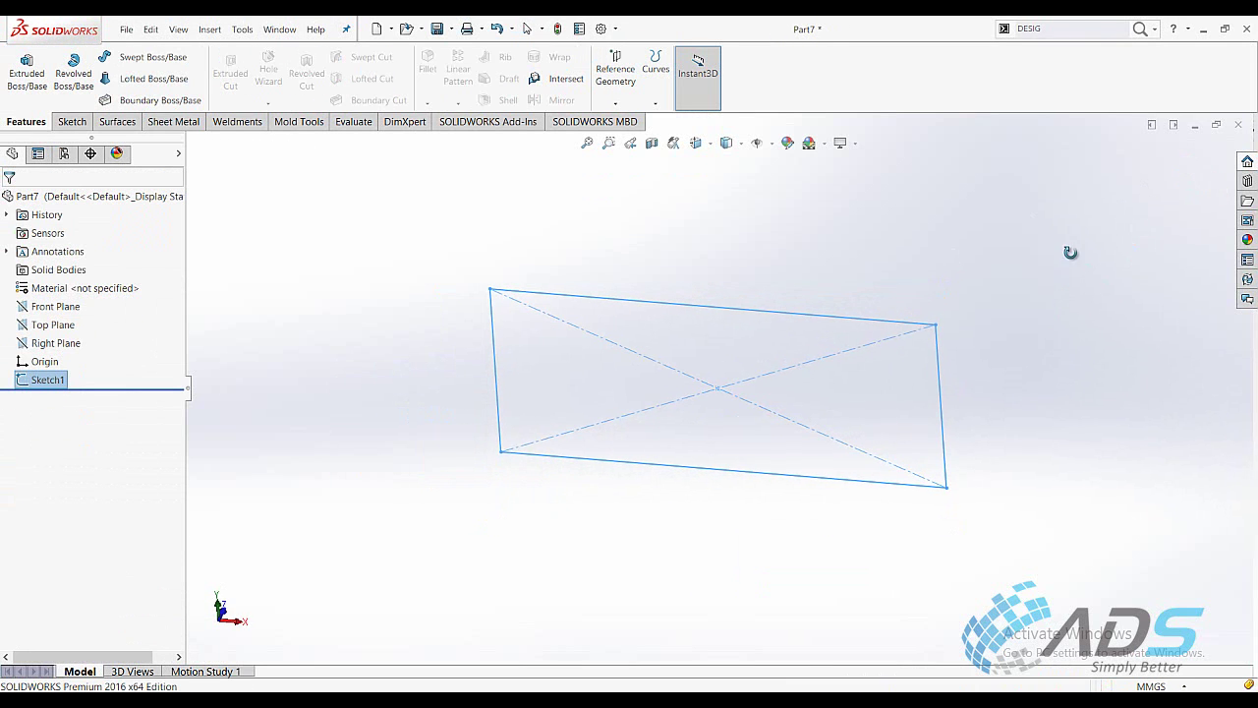
key("s")
left_click(1063, 382)
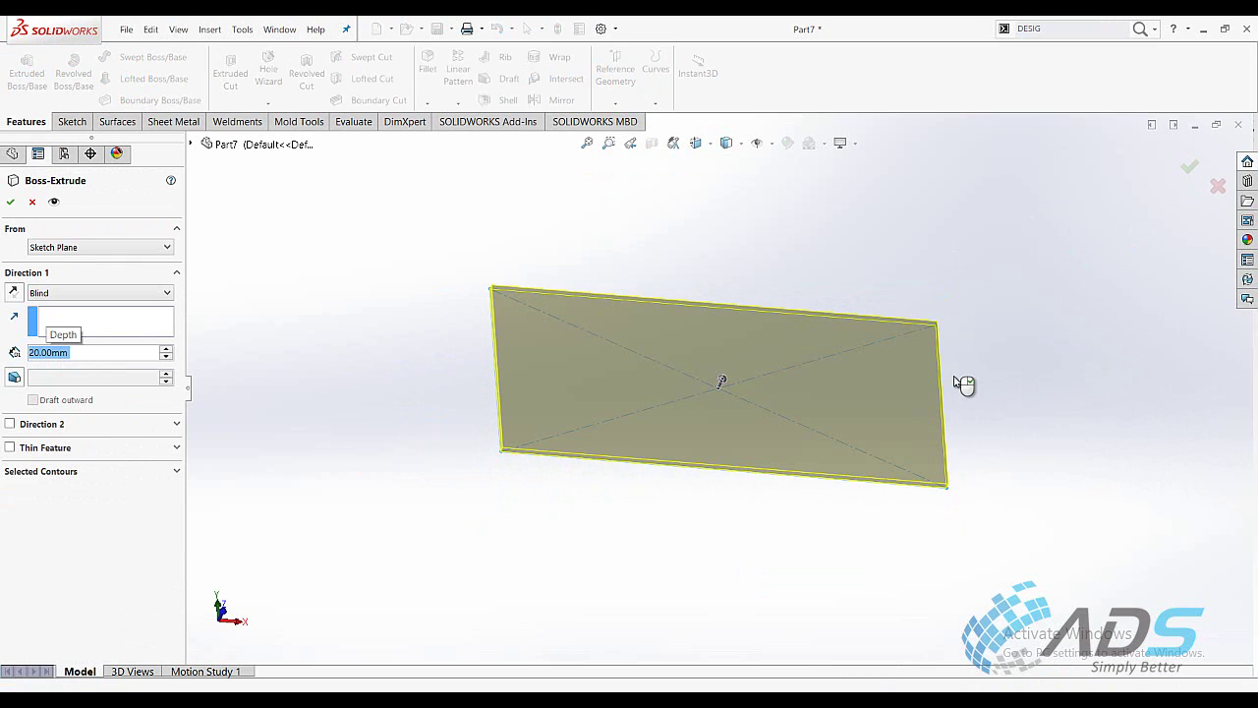
left_click(963, 394)
key("Escape")
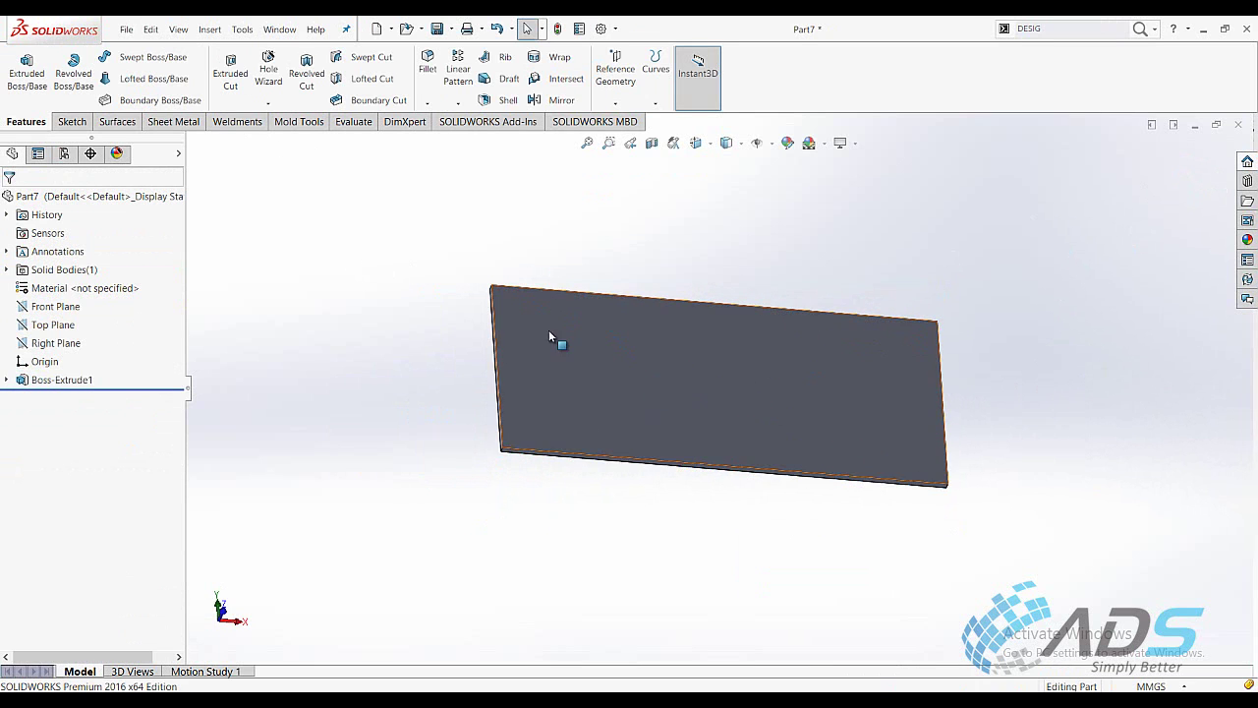
Step: Round the plate's two lower corner edges with an 80 mm fillet
middle_click_drag(548, 329, 760, 255)
key("s")
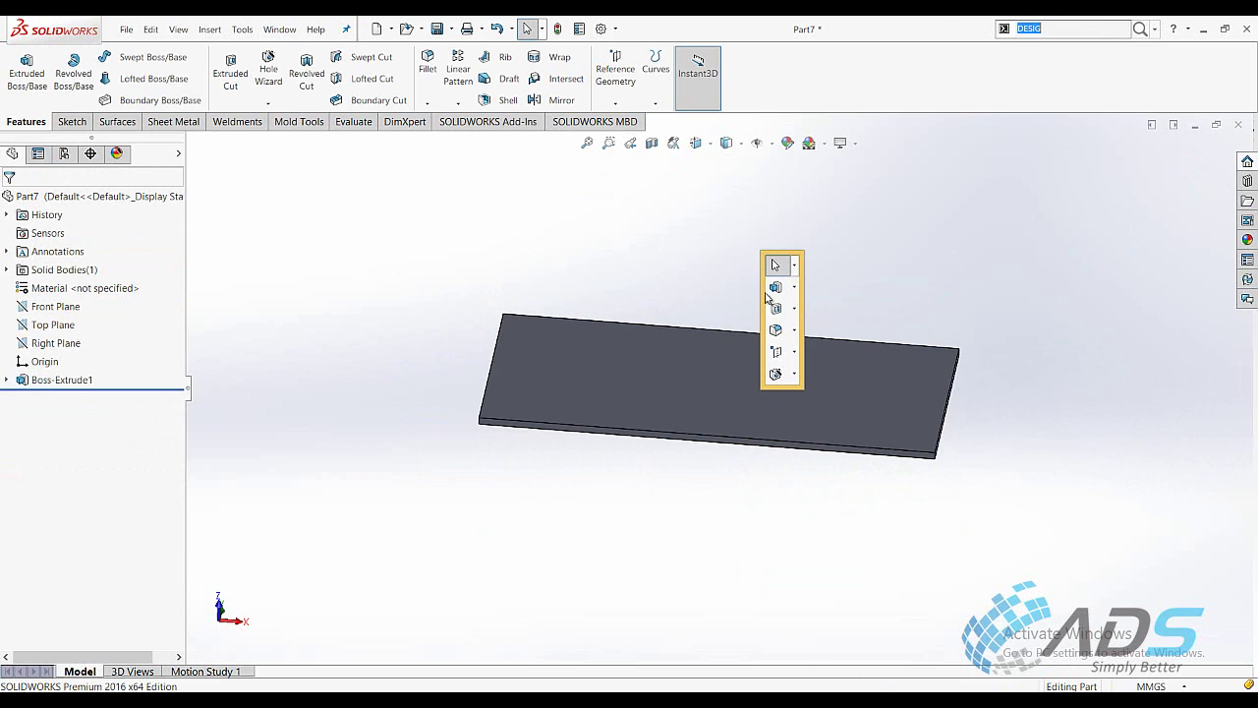
left_click(777, 330)
left_click(479, 423)
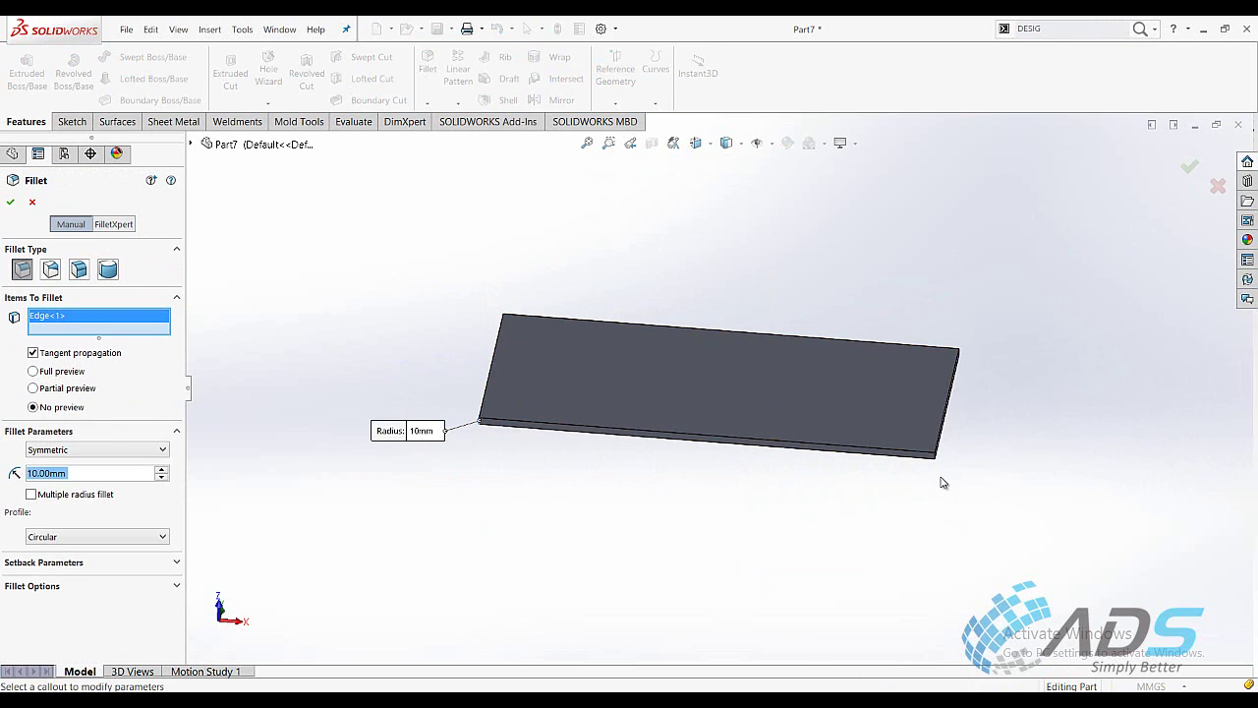
left_click(934, 460)
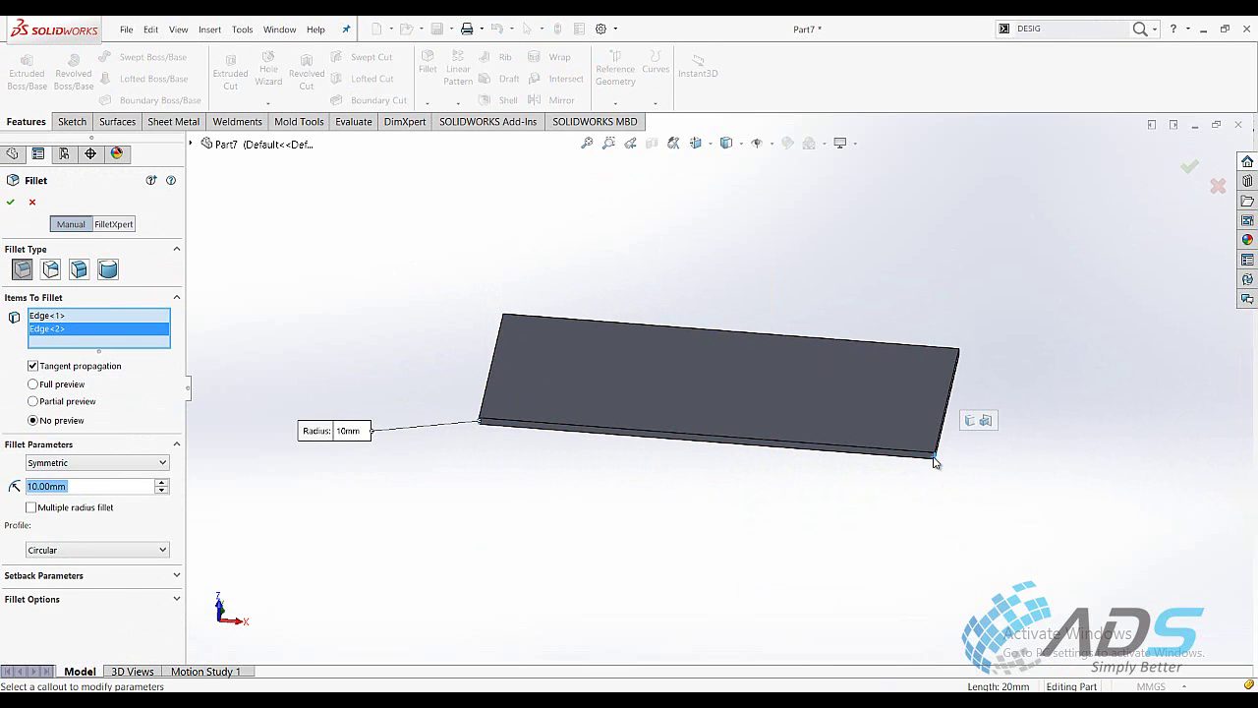
type("60")
key("Return")
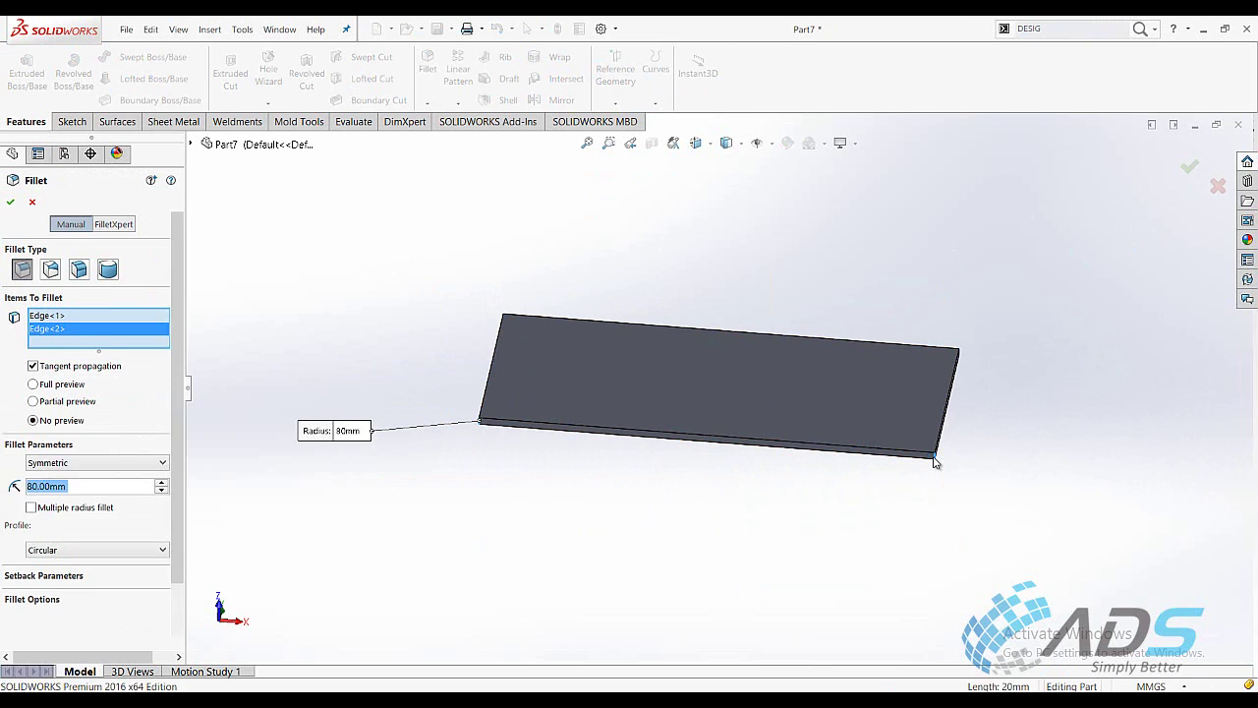
left_click(741, 404)
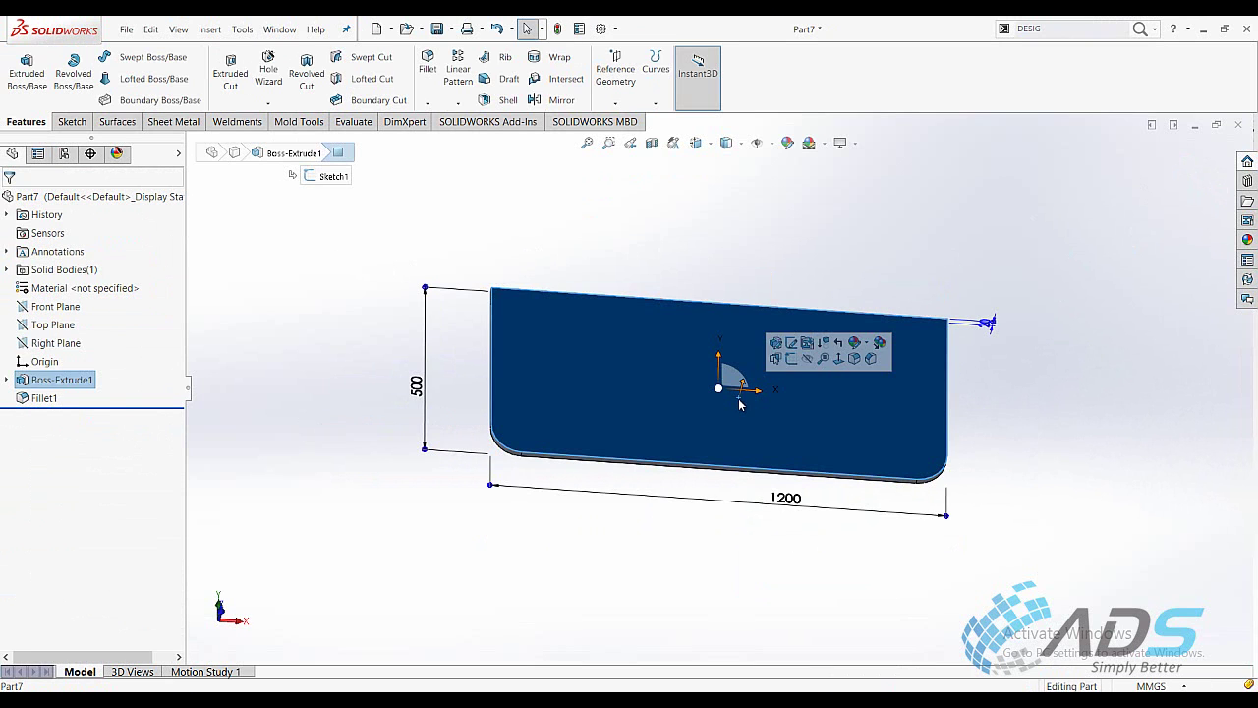
Step: Link the 500 height dimension as shared value A and the 1200 width as B
right_click(422, 385)
left_click(520, 212)
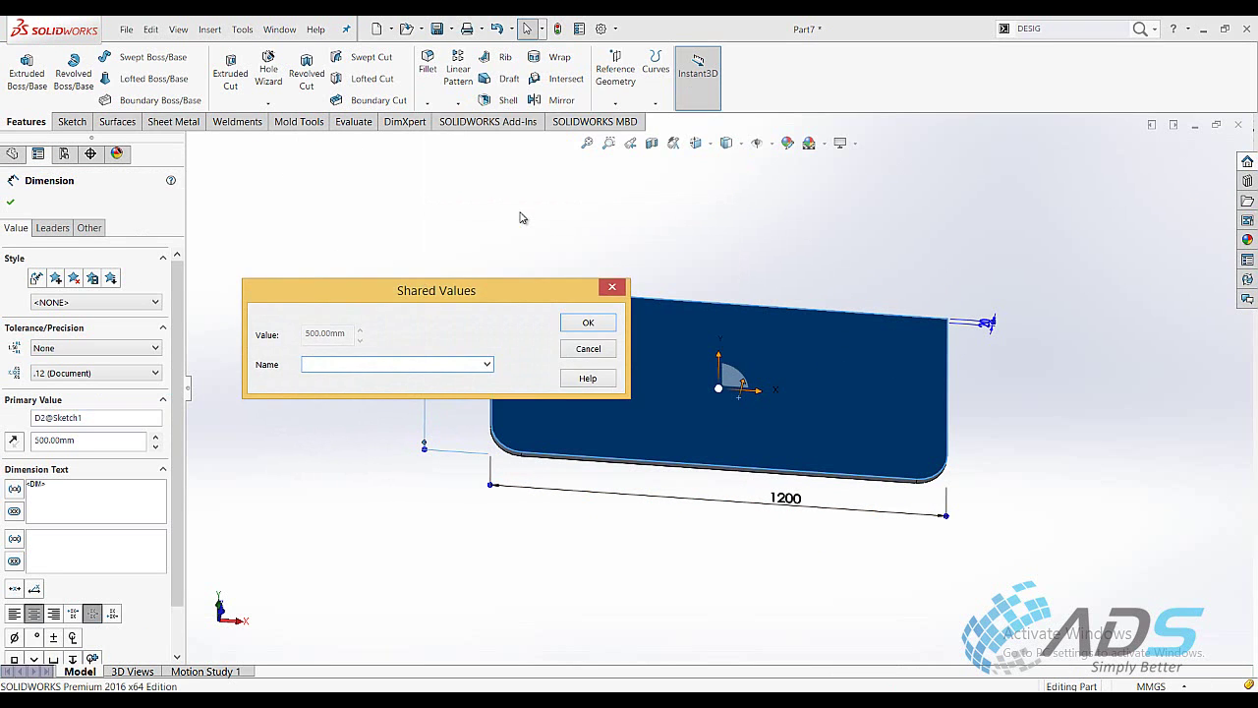
left_click(580, 316)
right_click(785, 498)
left_click(834, 317)
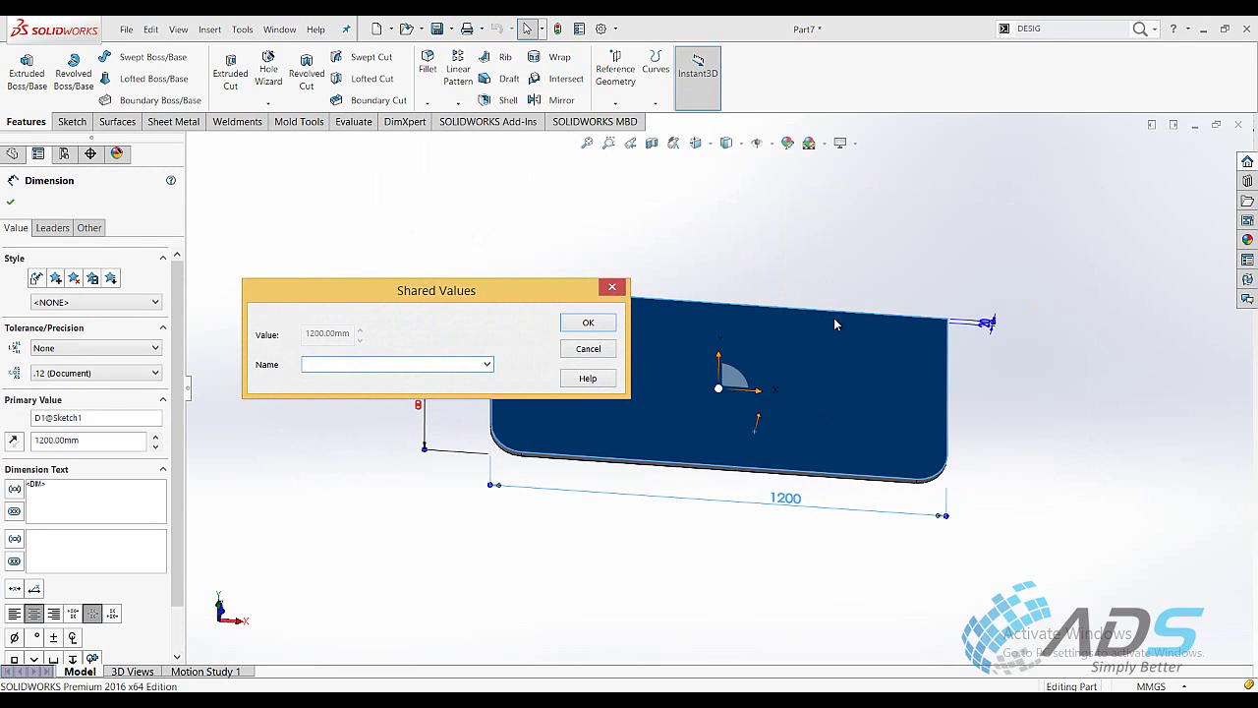
type("B")
left_click(587, 323)
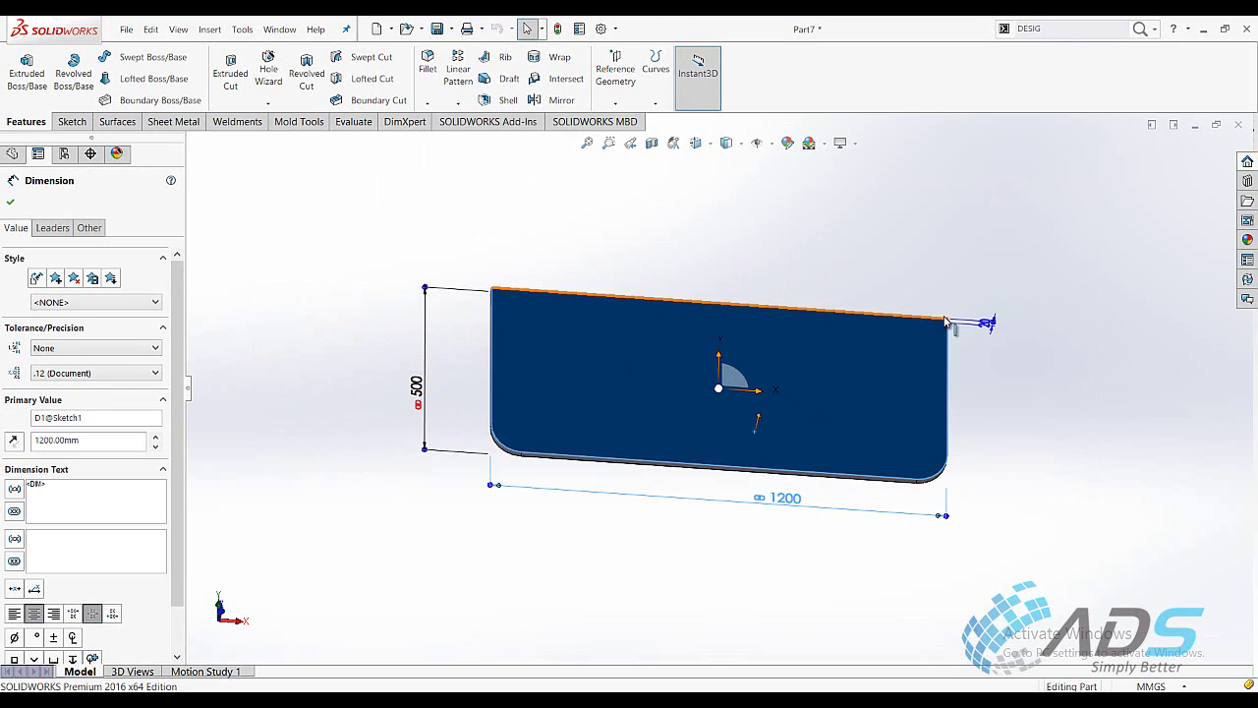
Step: Link the 20 mm thickness dimension to its own shared value
right_click(973, 325)
left_click(968, 466)
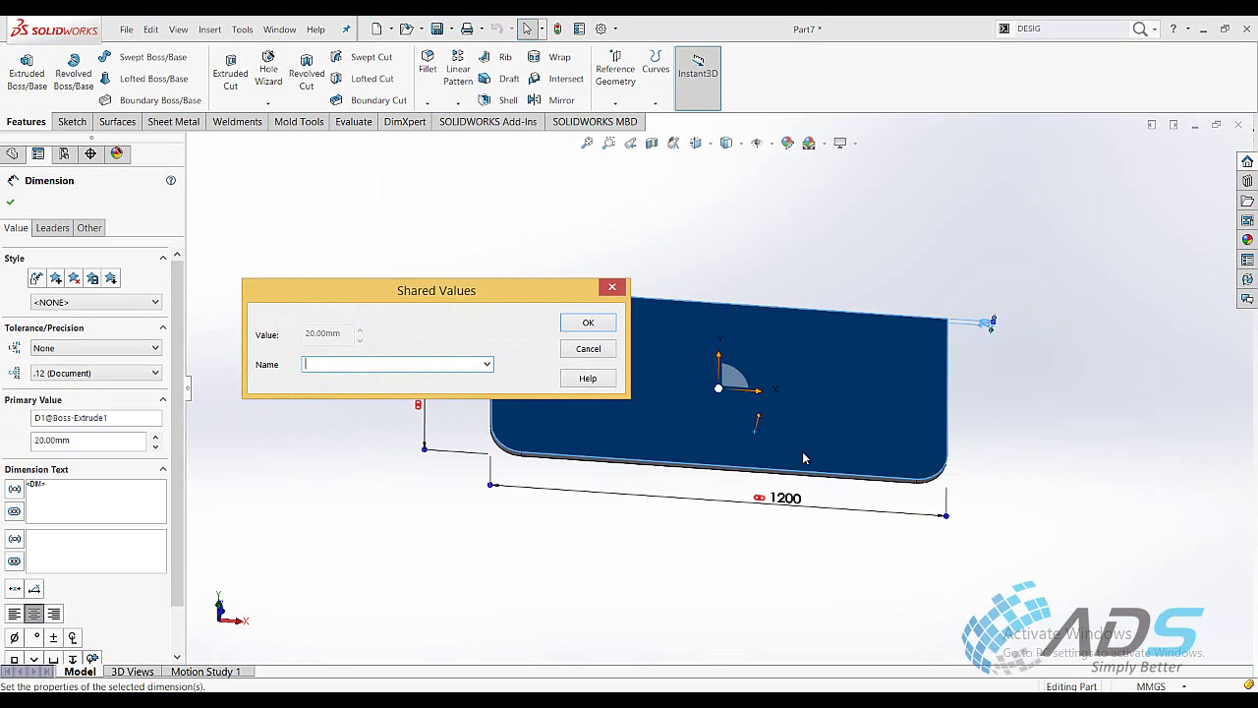
left_click(587, 324)
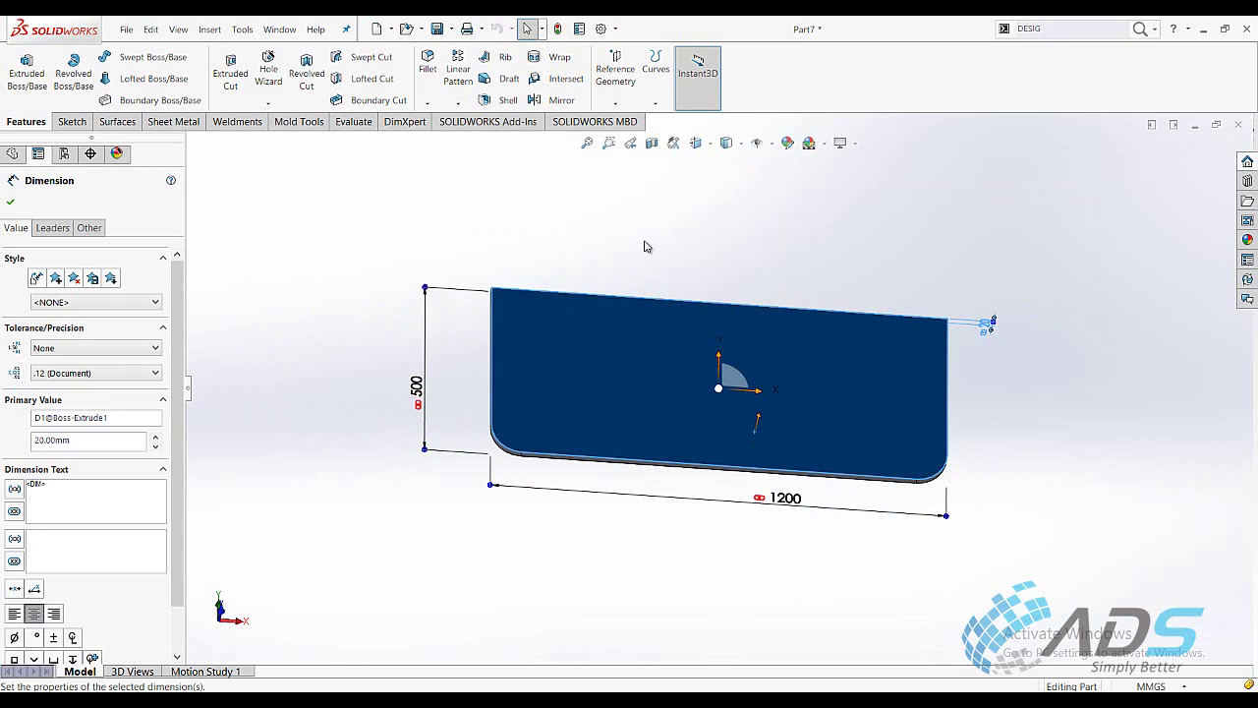
key("Escape")
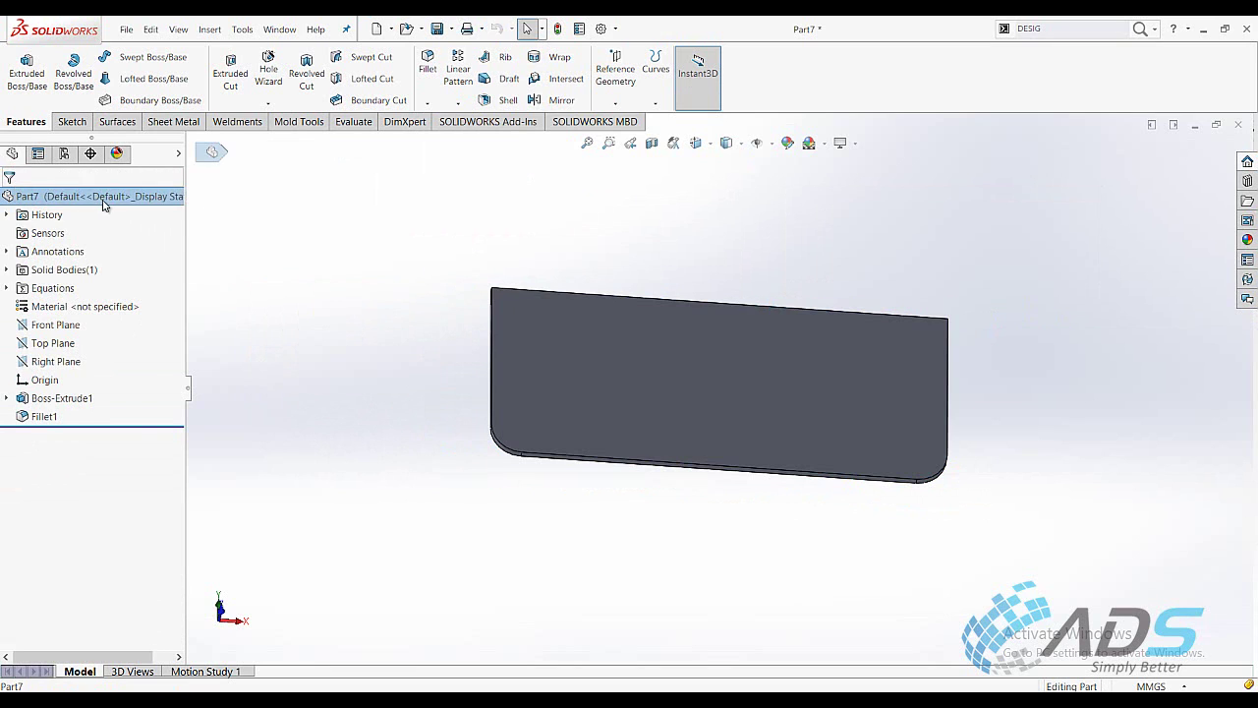
Step: Apply Beech from the Woods materials to the plate and tilt the view to see the finish
right_click(106, 196)
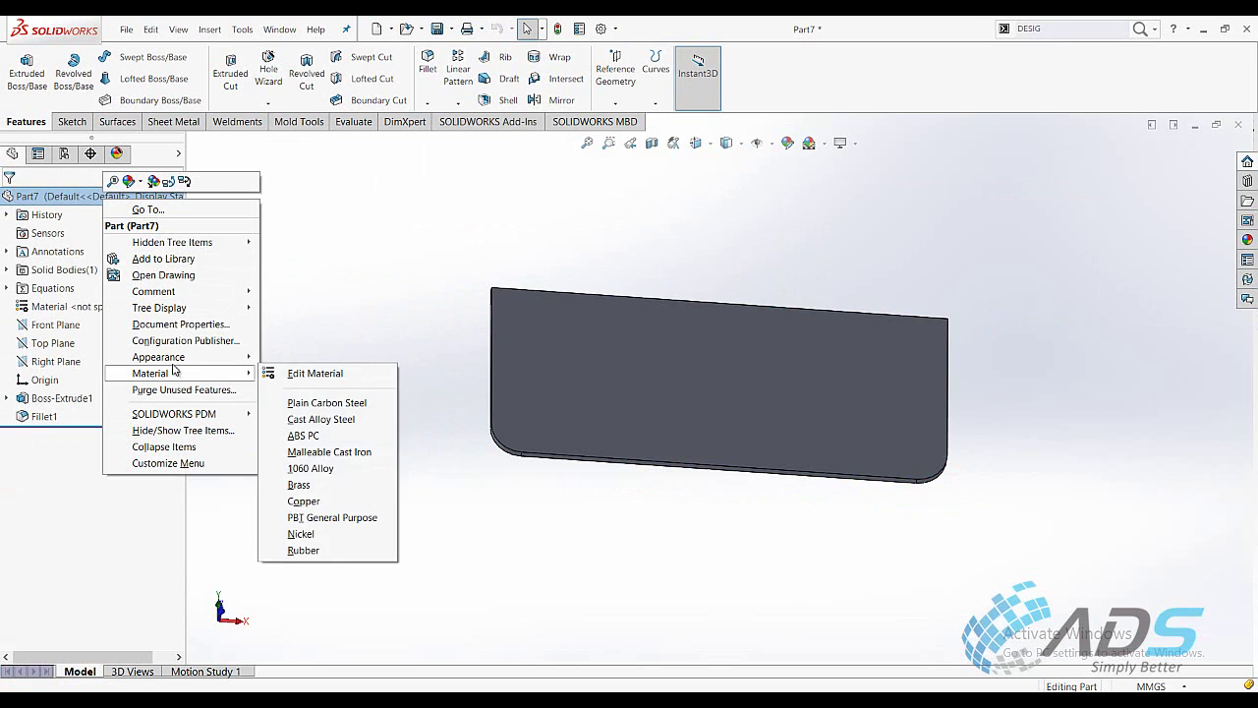
mouse_move(150, 374)
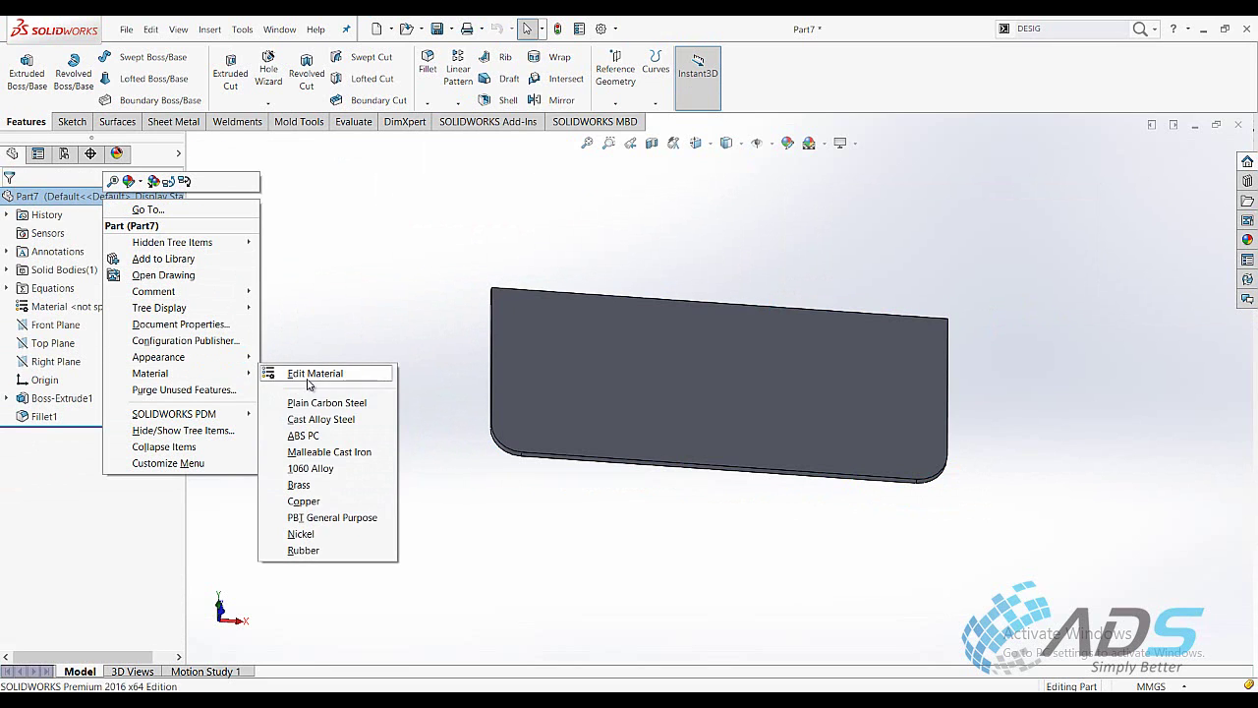
left_click(276, 375)
left_click_drag(549, 298, 535, 508)
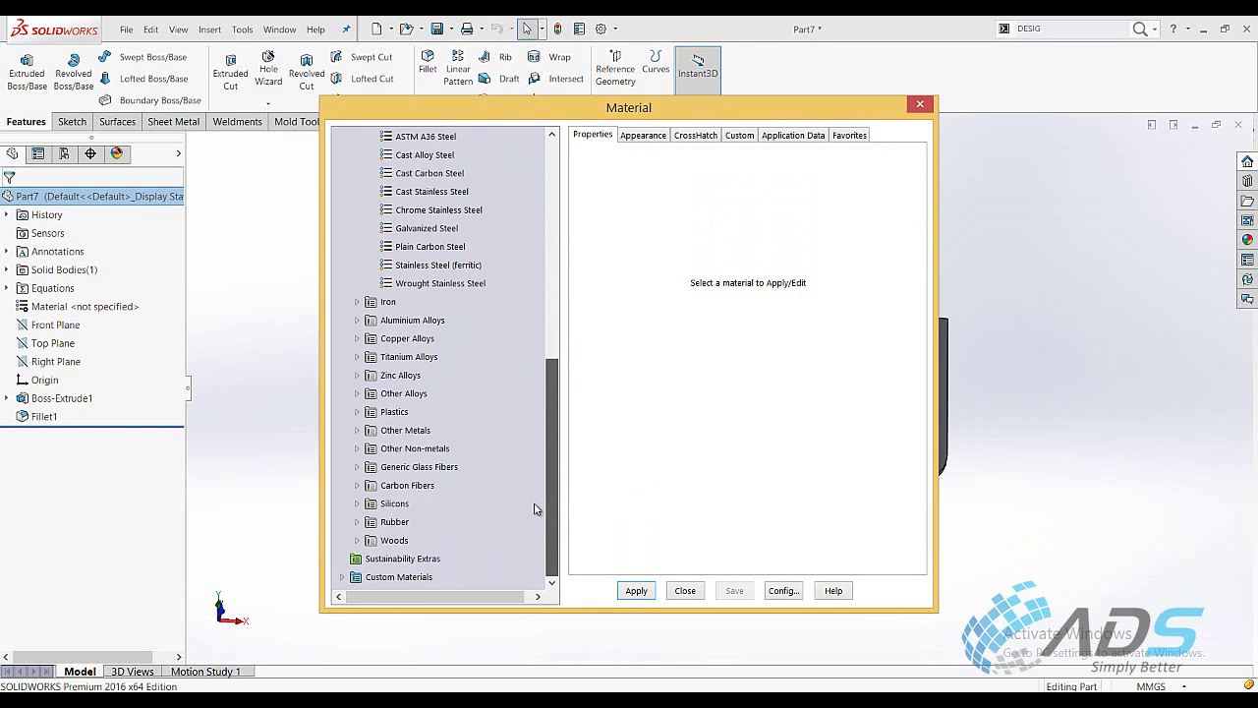
left_click(356, 539)
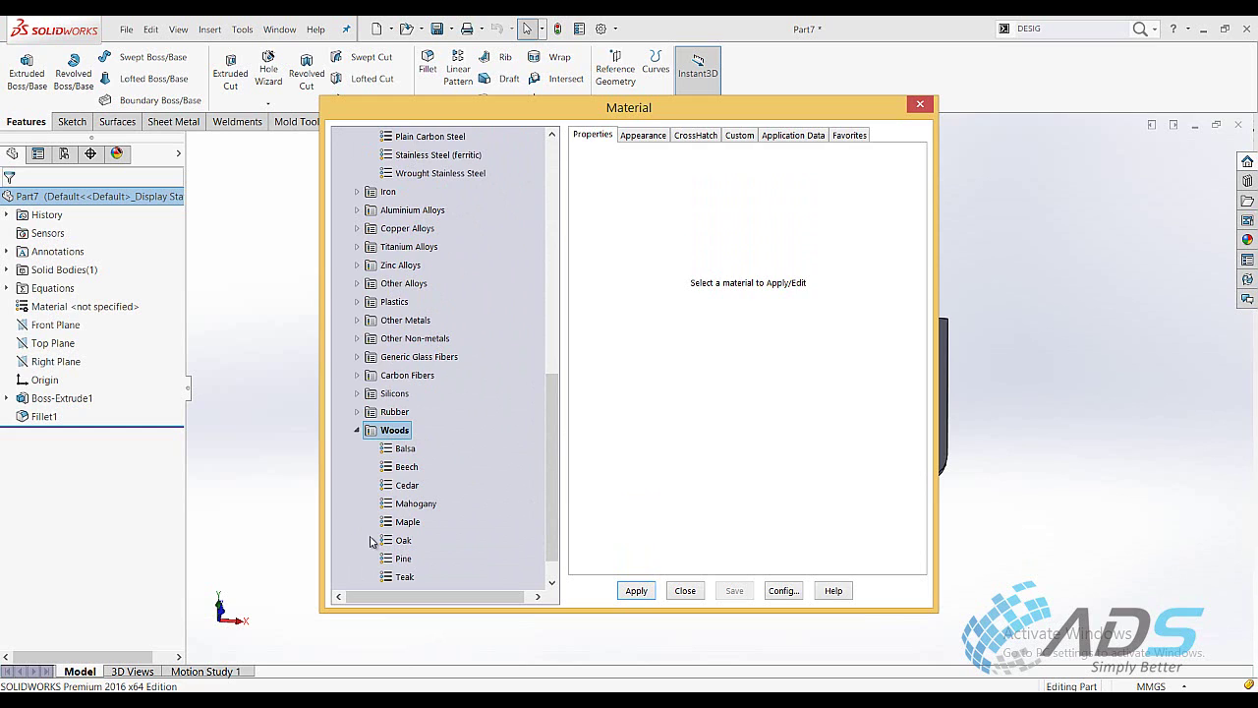
left_click(401, 448)
left_click(403, 467)
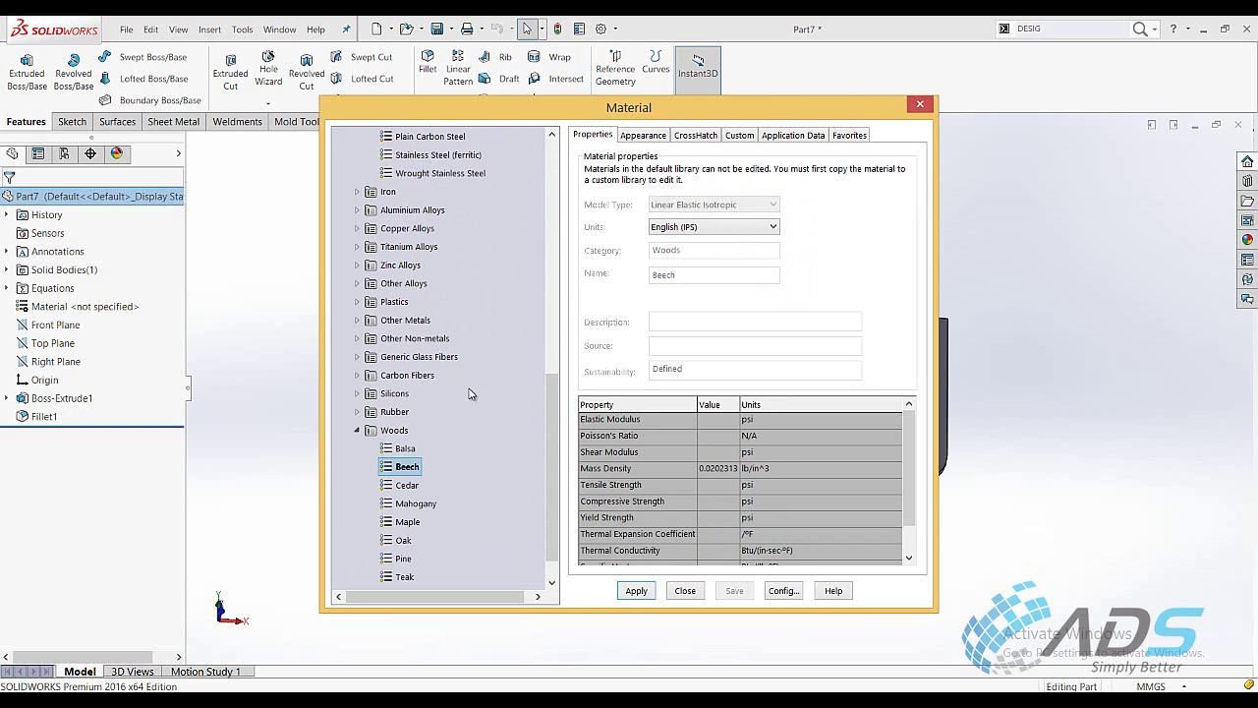
left_click(644, 134)
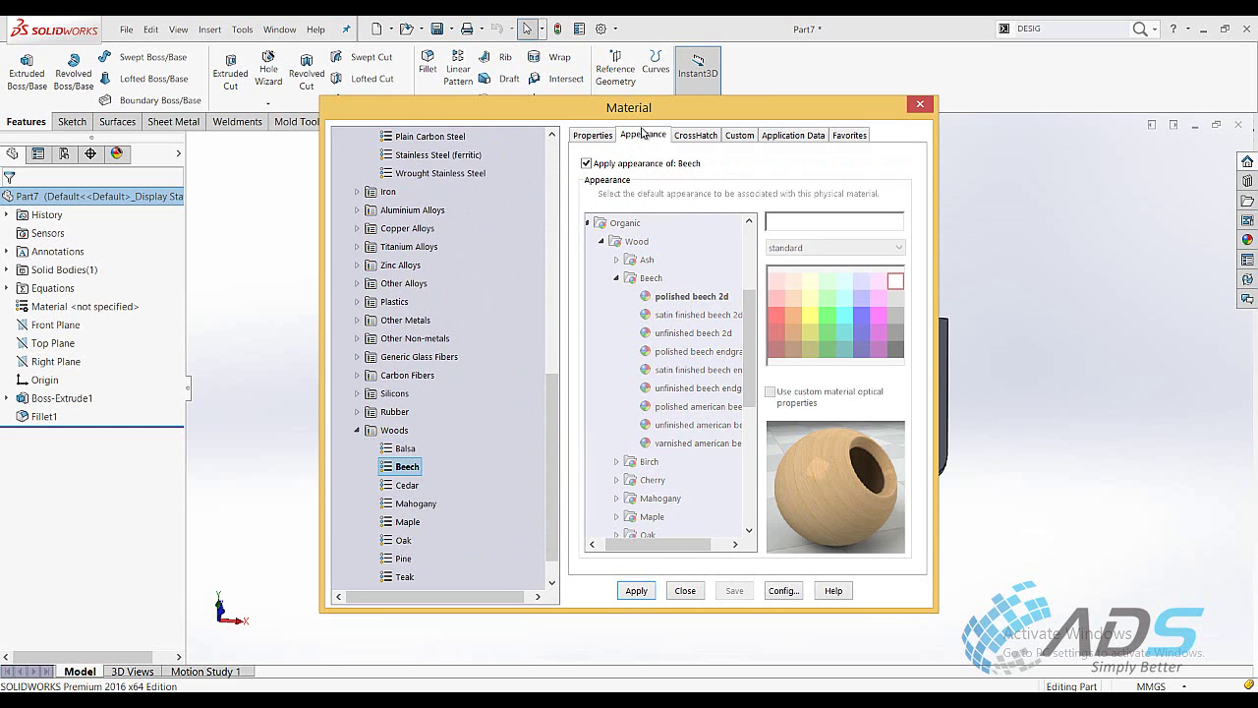
left_click(637, 590)
left_click(685, 590)
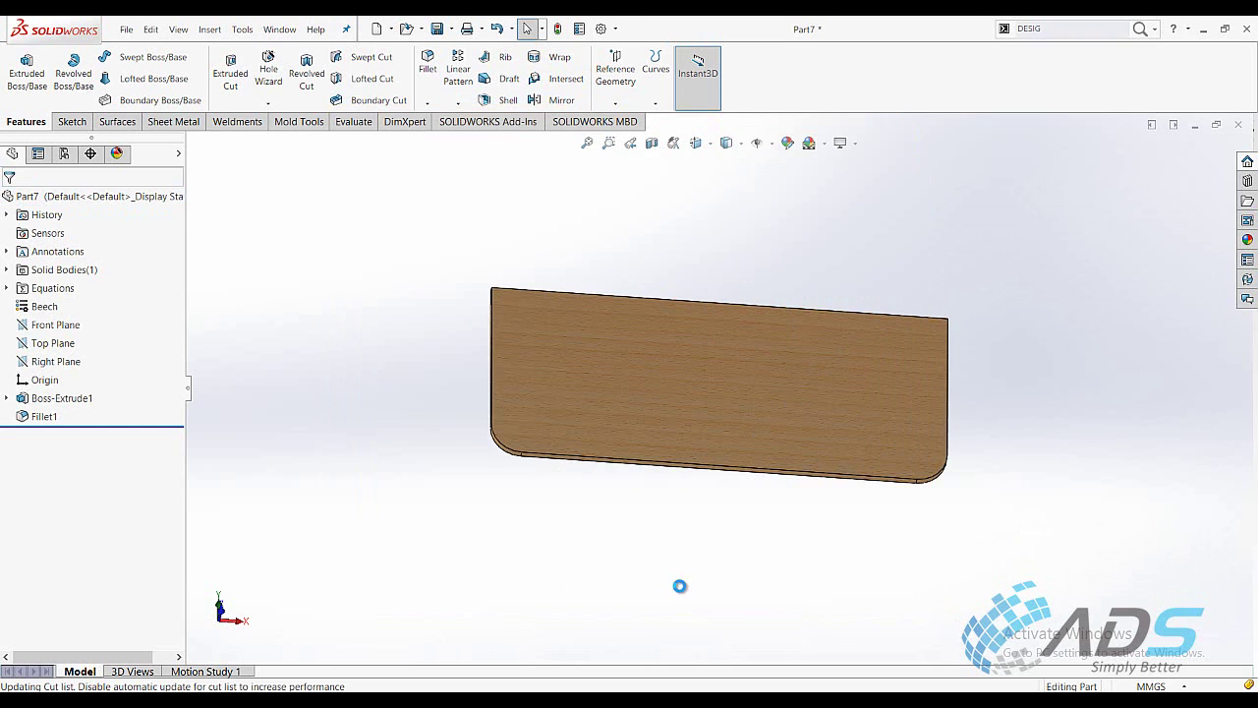
middle_click_drag(688, 492, 676, 362)
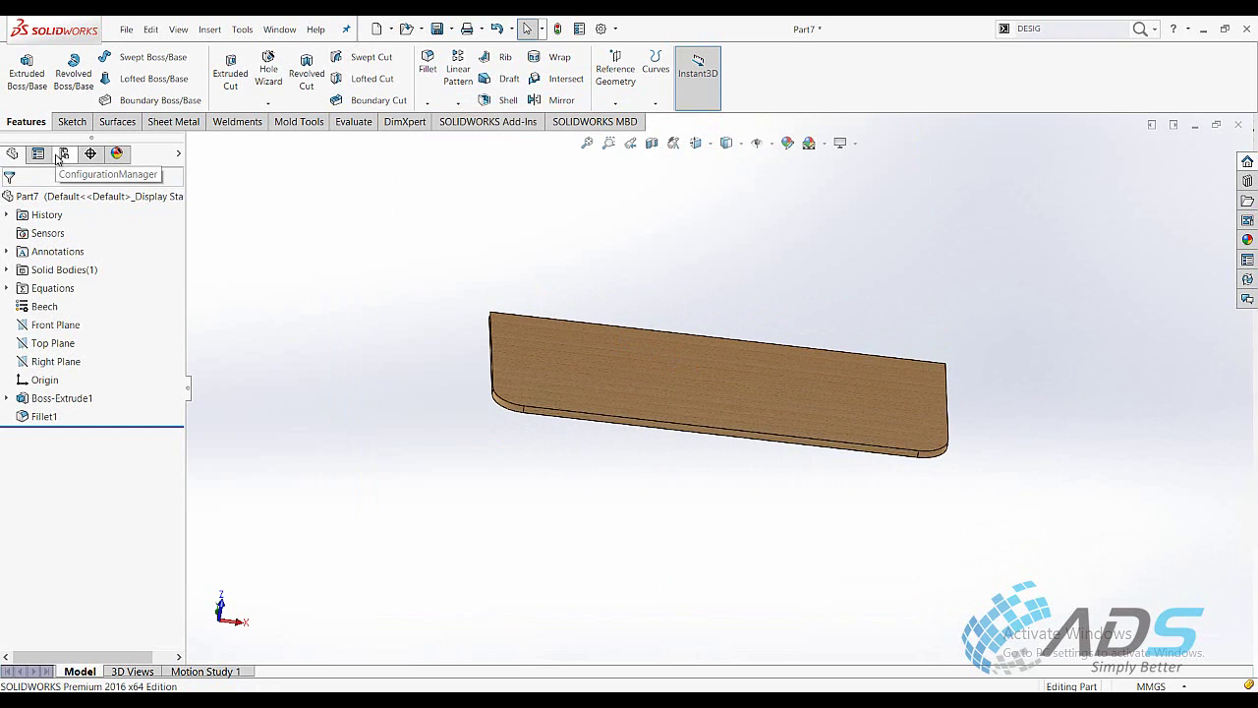
Step: Auto-create a design table containing all four plate dimensions (1200, 500, 20, 80)
left_click(595, 121)
left_click(597, 99)
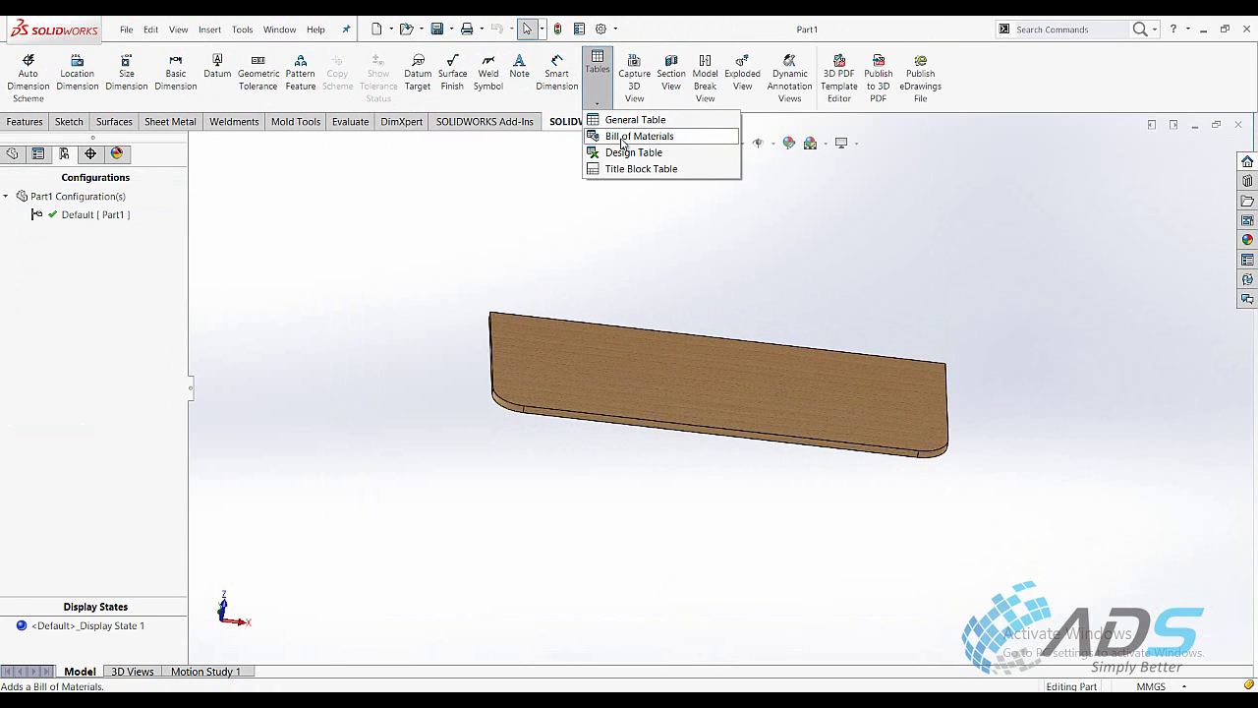
left_click(625, 152)
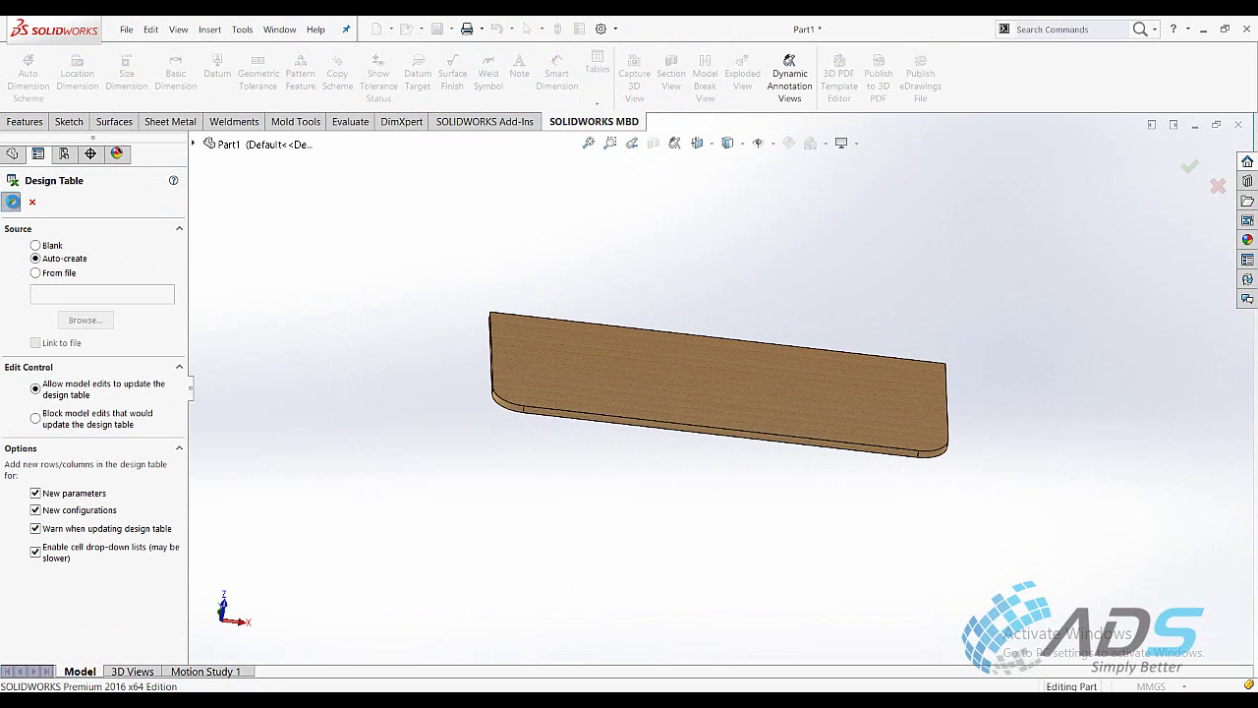
left_click(11, 201)
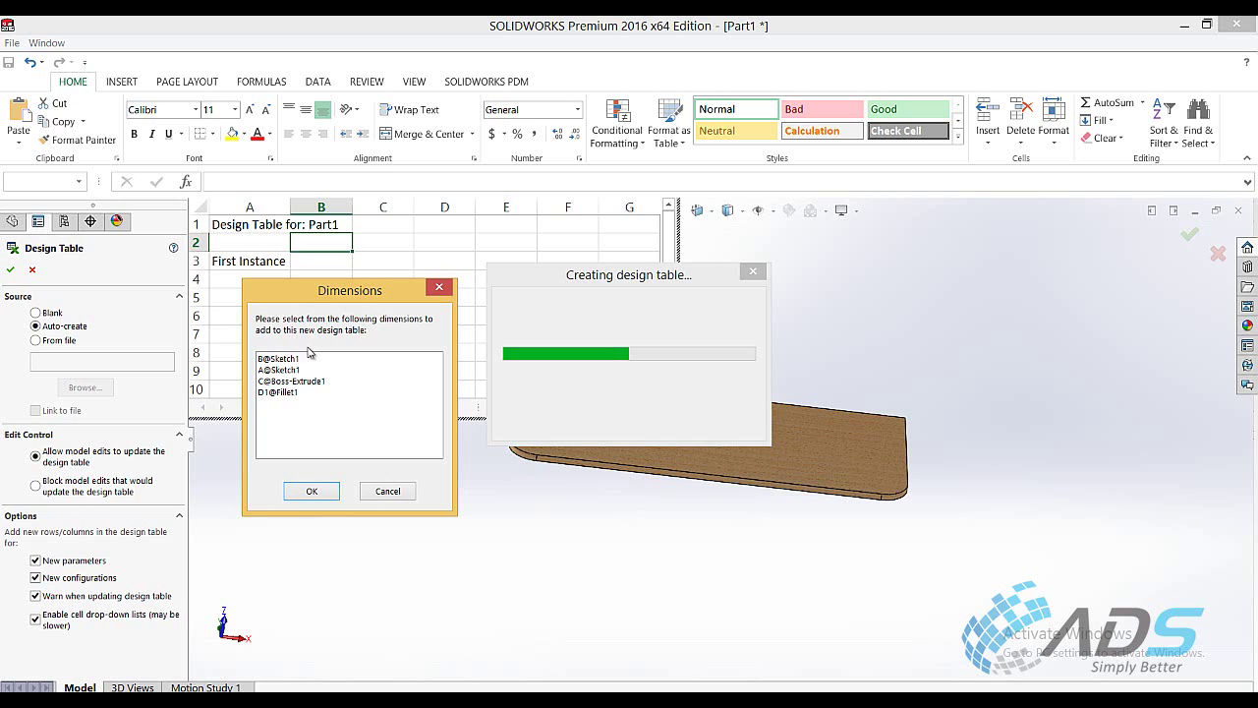
left_click(313, 359)
left_click(317, 395, "shift")
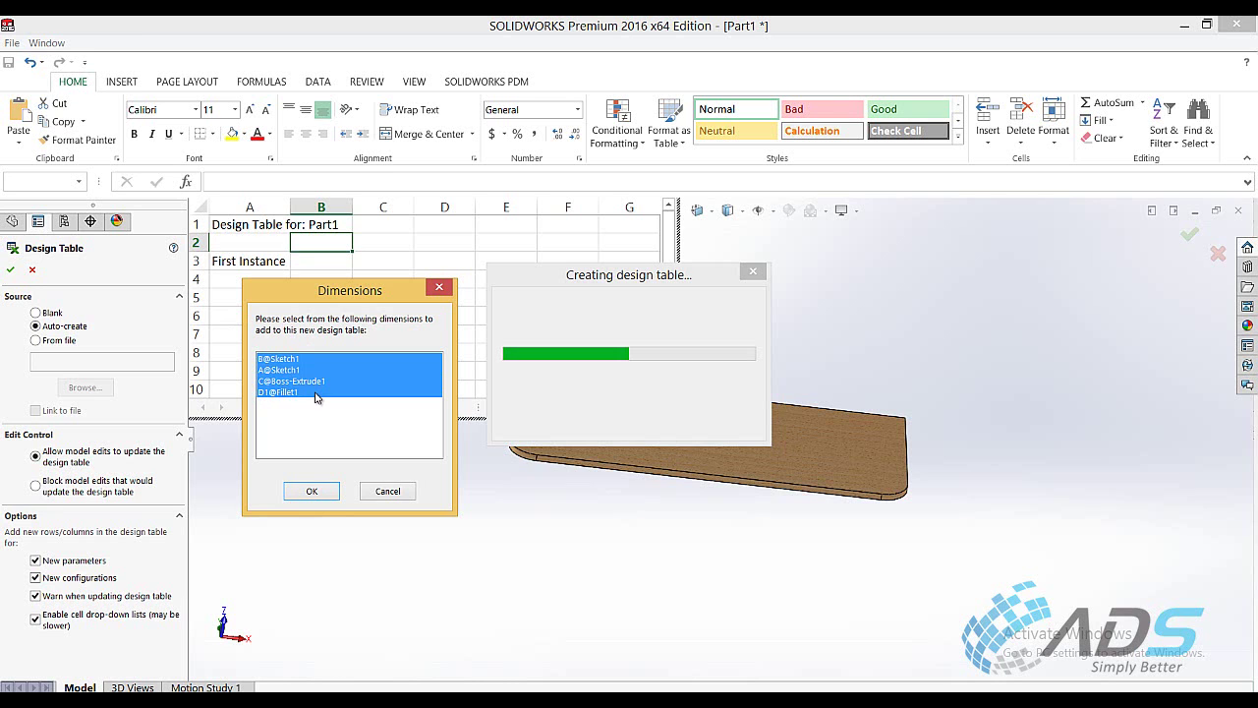
left_click(312, 491)
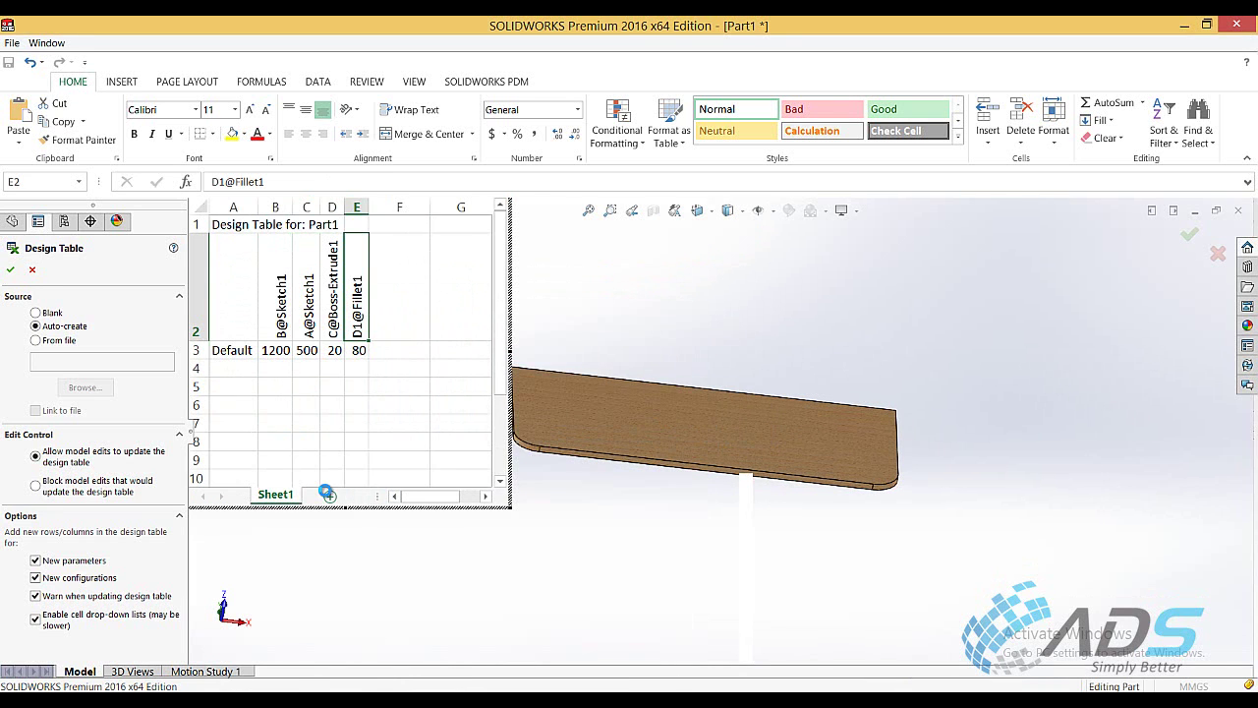
left_click(233, 351)
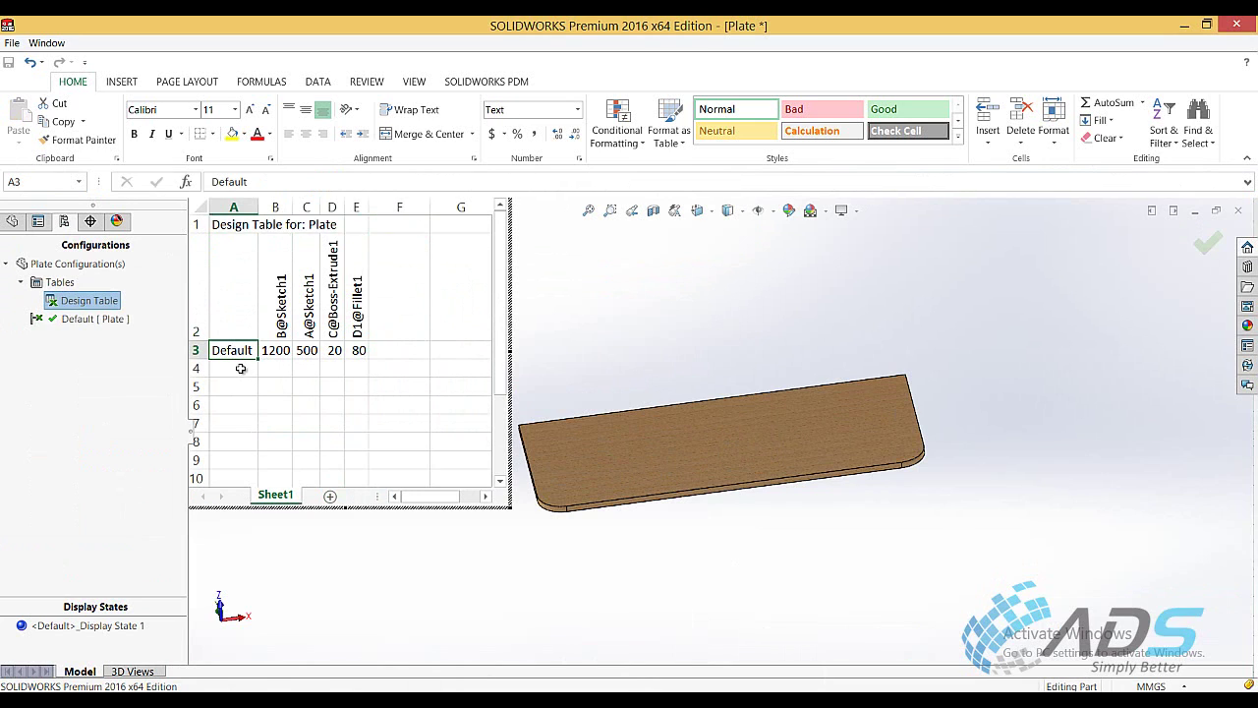
Step: Add a Side row with values 750, 450, 10 and 0,0001
left_click(238, 369)
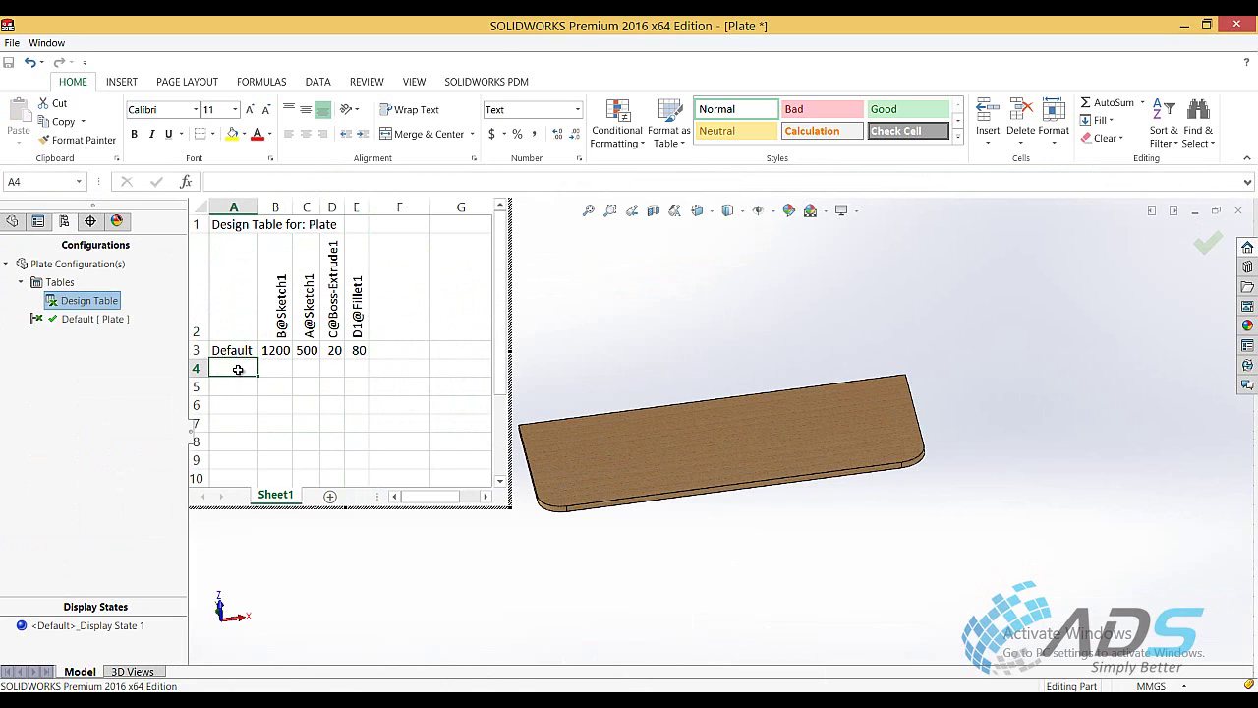
right_click(239, 371)
type("Side")
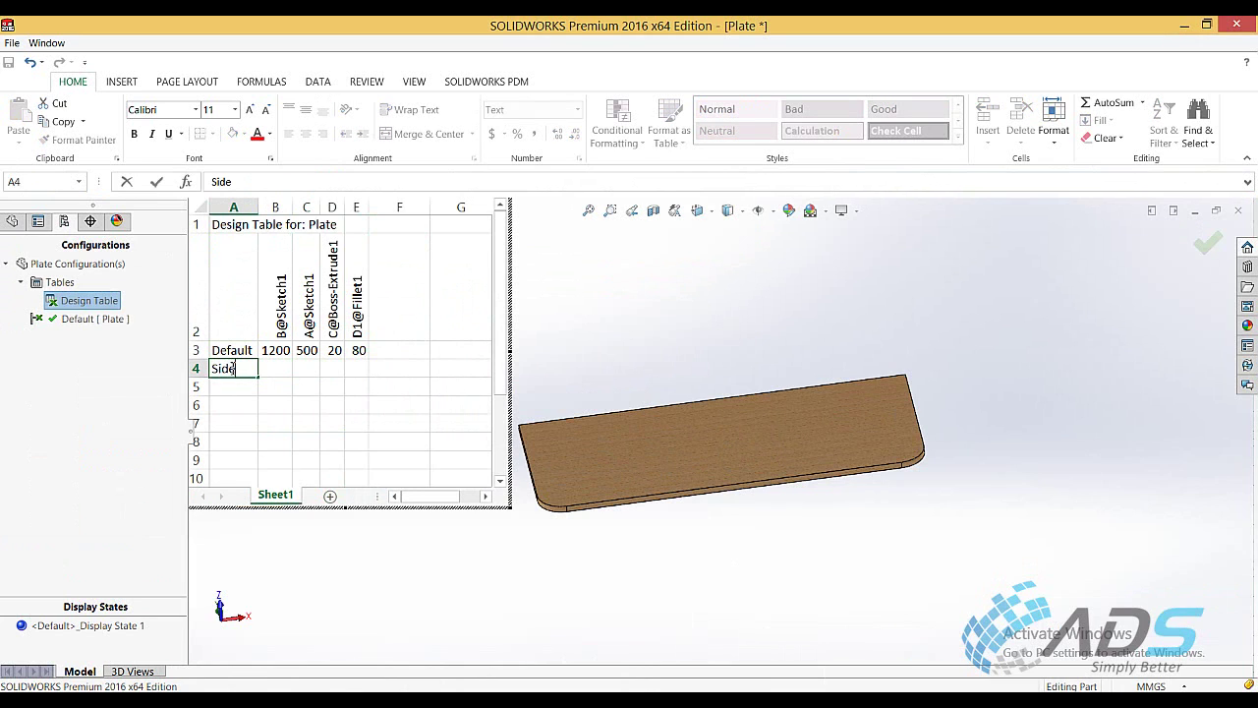
key("Tab")
type("7")
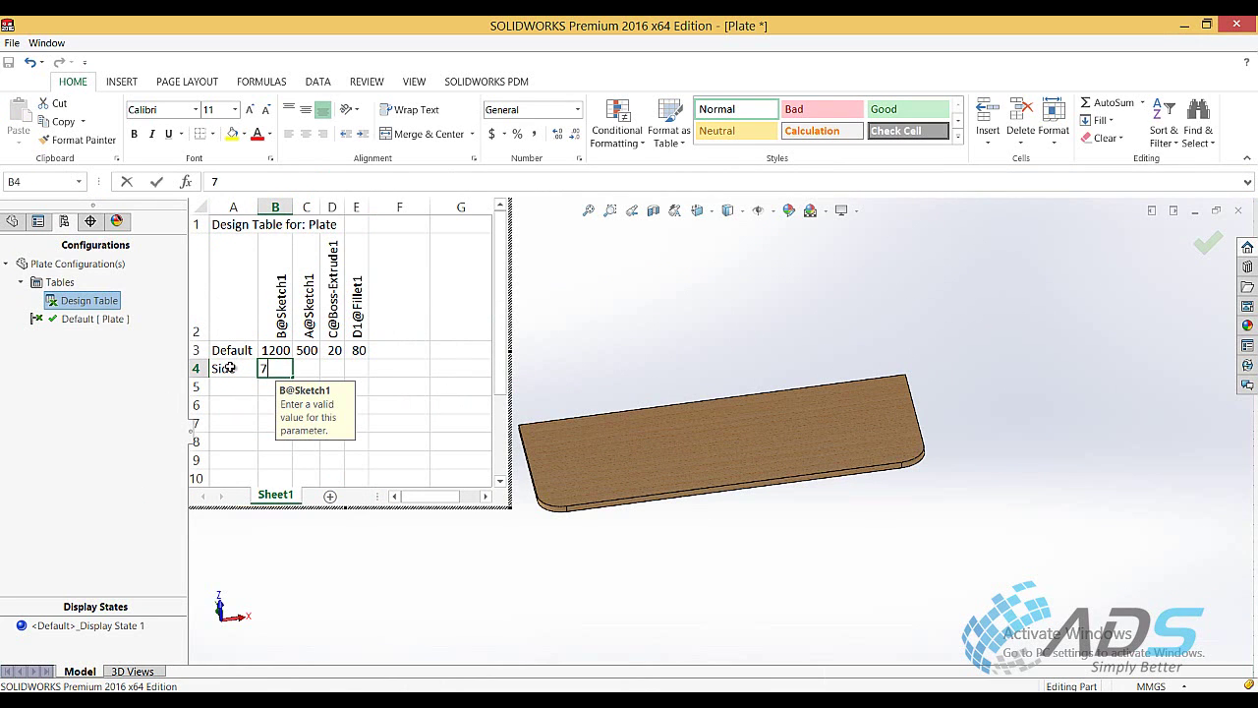
type("50")
key("Tab")
type("450")
key("Tab")
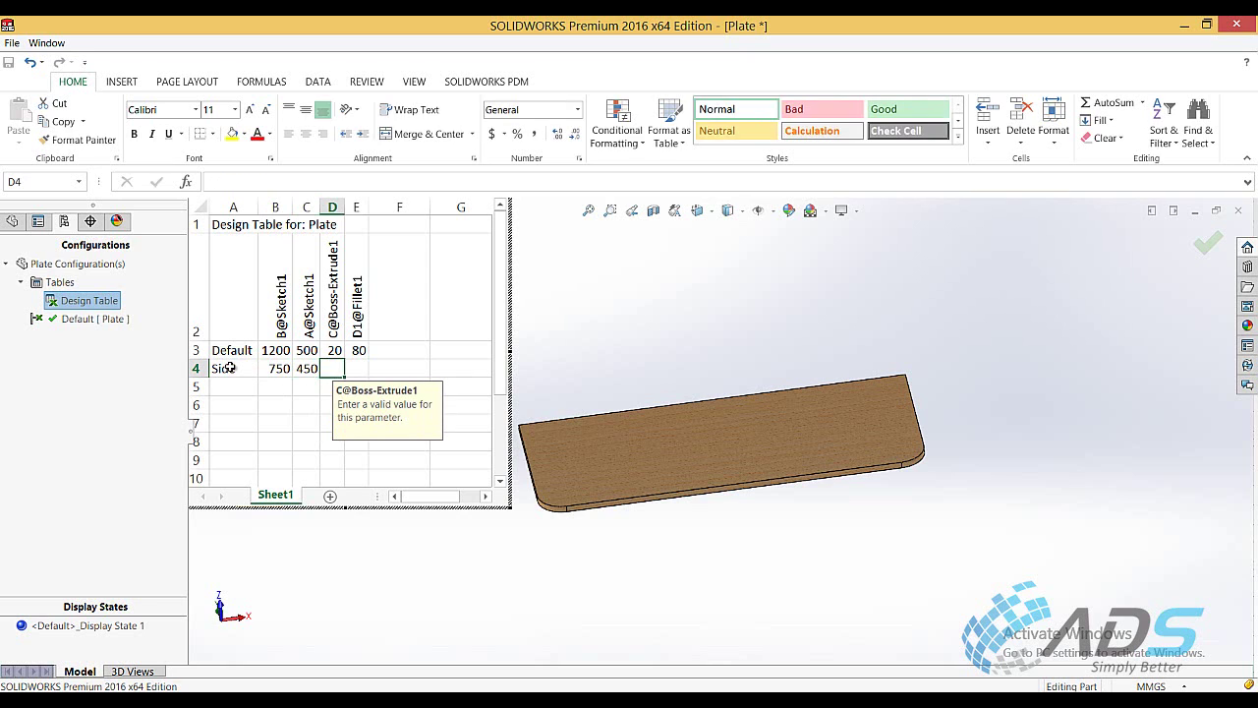
type("10")
key("Tab")
type("0,0")
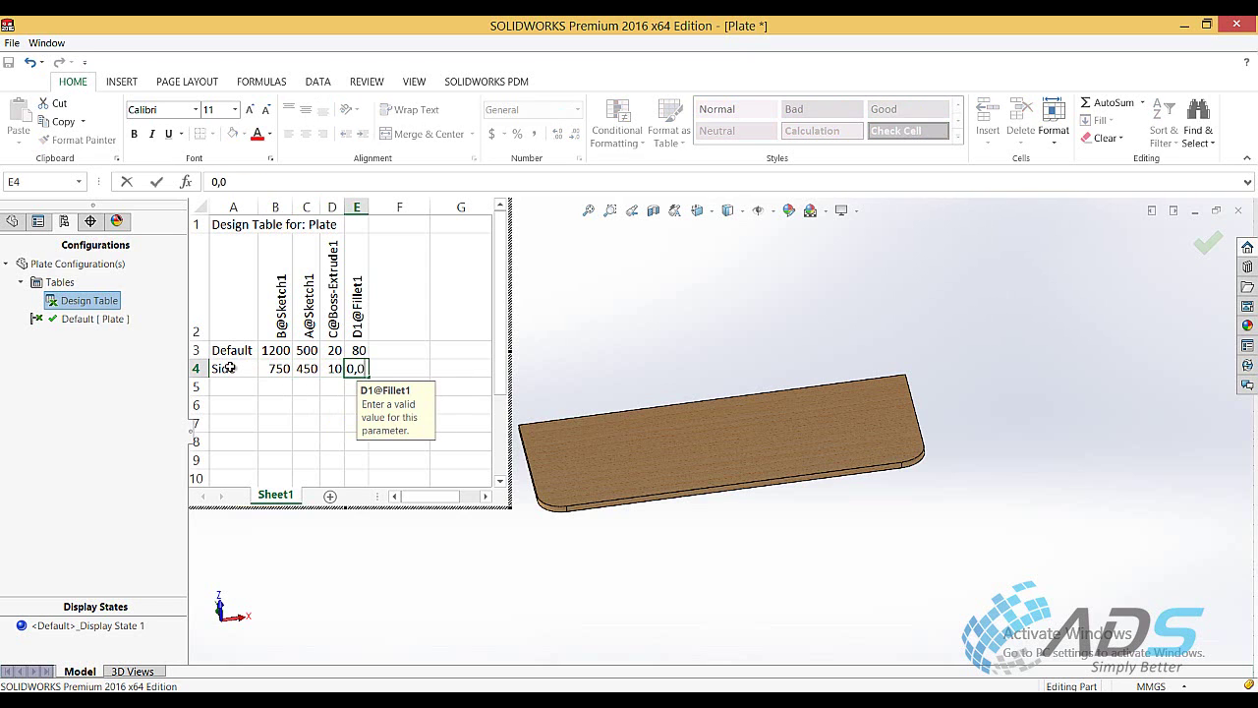
key("Return")
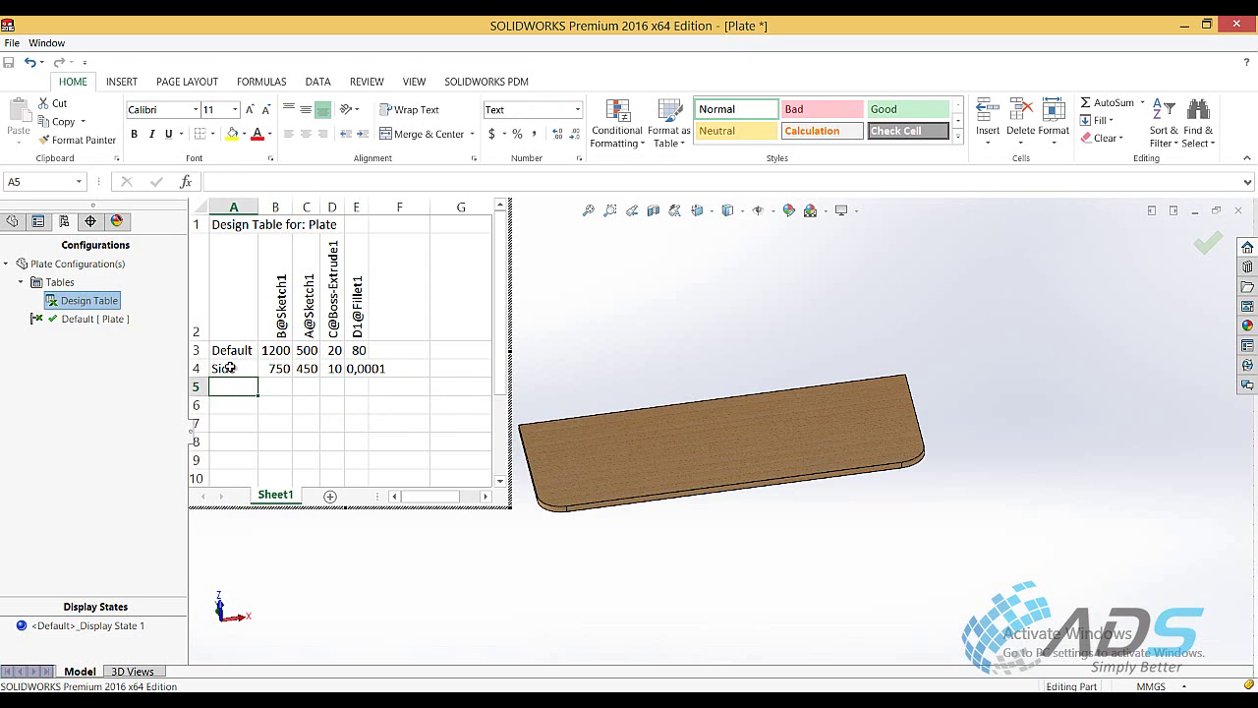
Step: Add a Back row with 1180, 400, 10, 0,0001 and rename Default to Top
type("Back")
key("Tab")
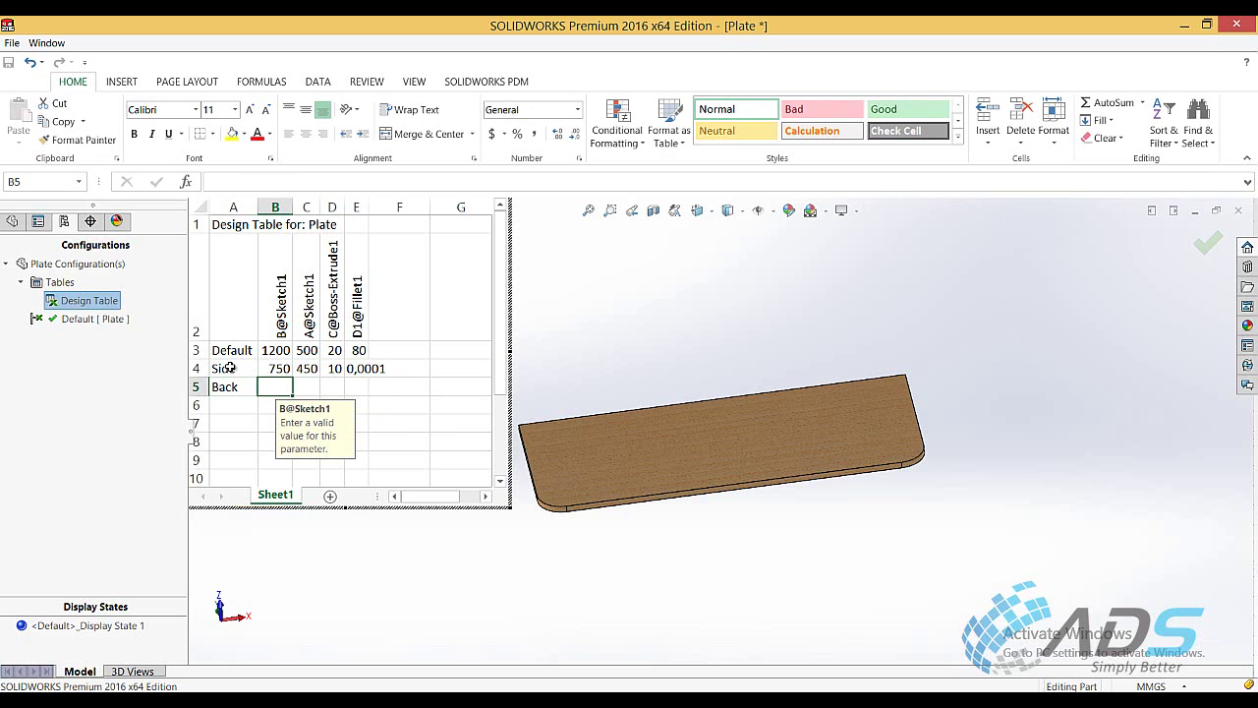
type("1180")
key("Tab")
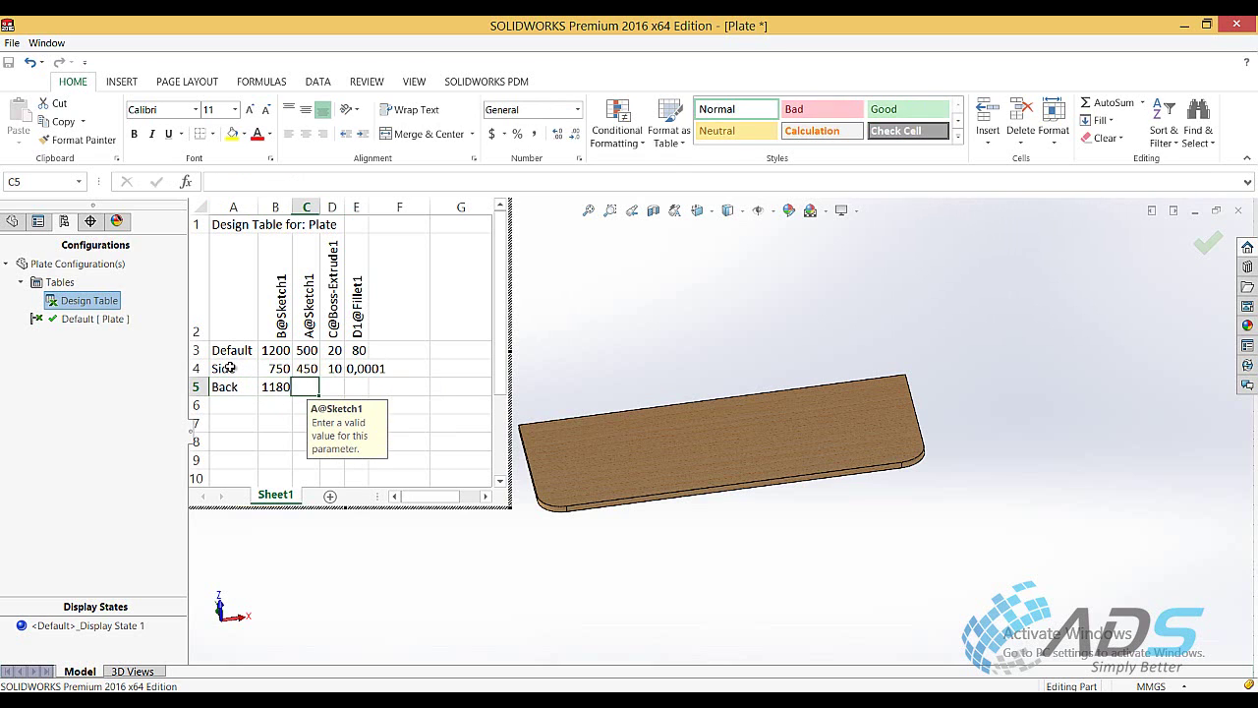
type("400")
key("Tab")
type("10")
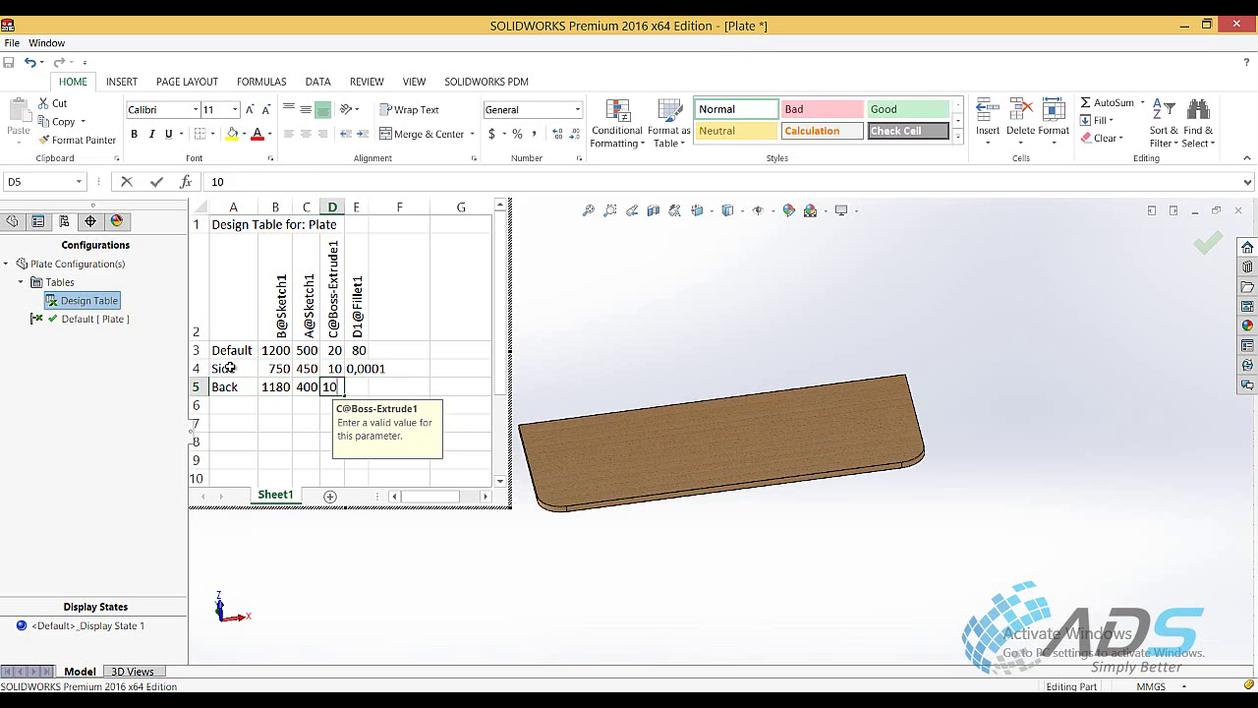
key("Tab")
type("0")
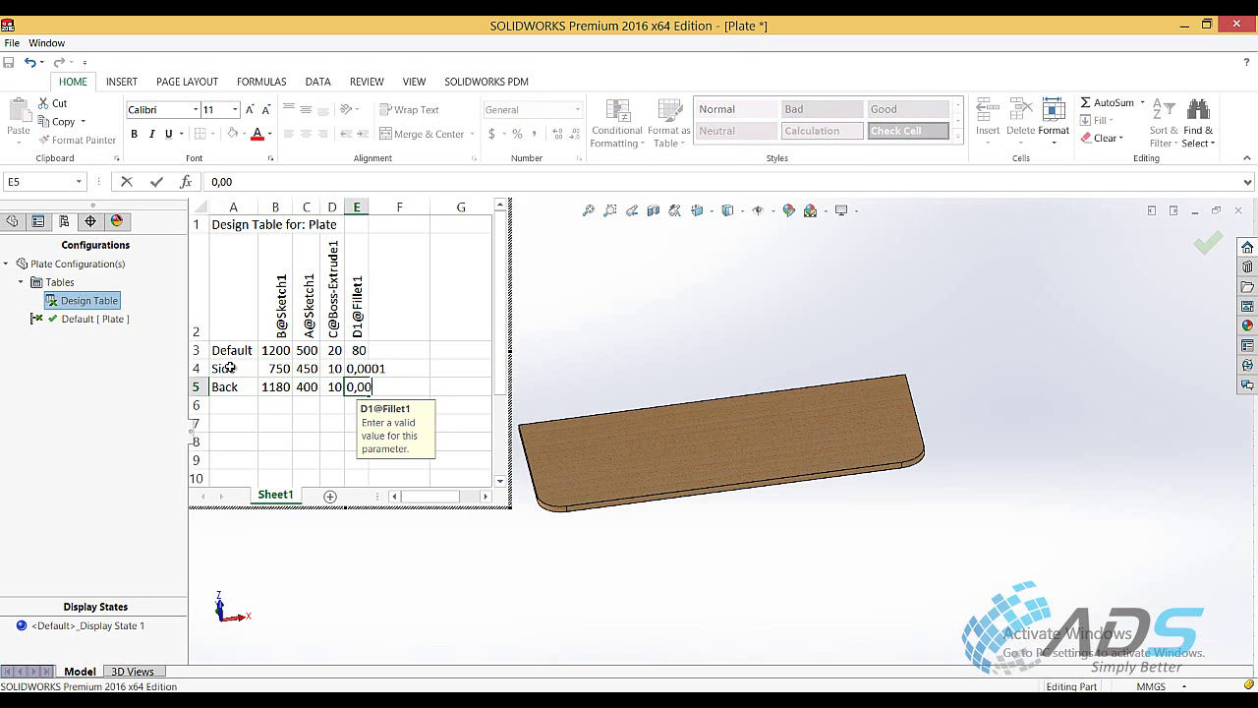
left_click(230, 351)
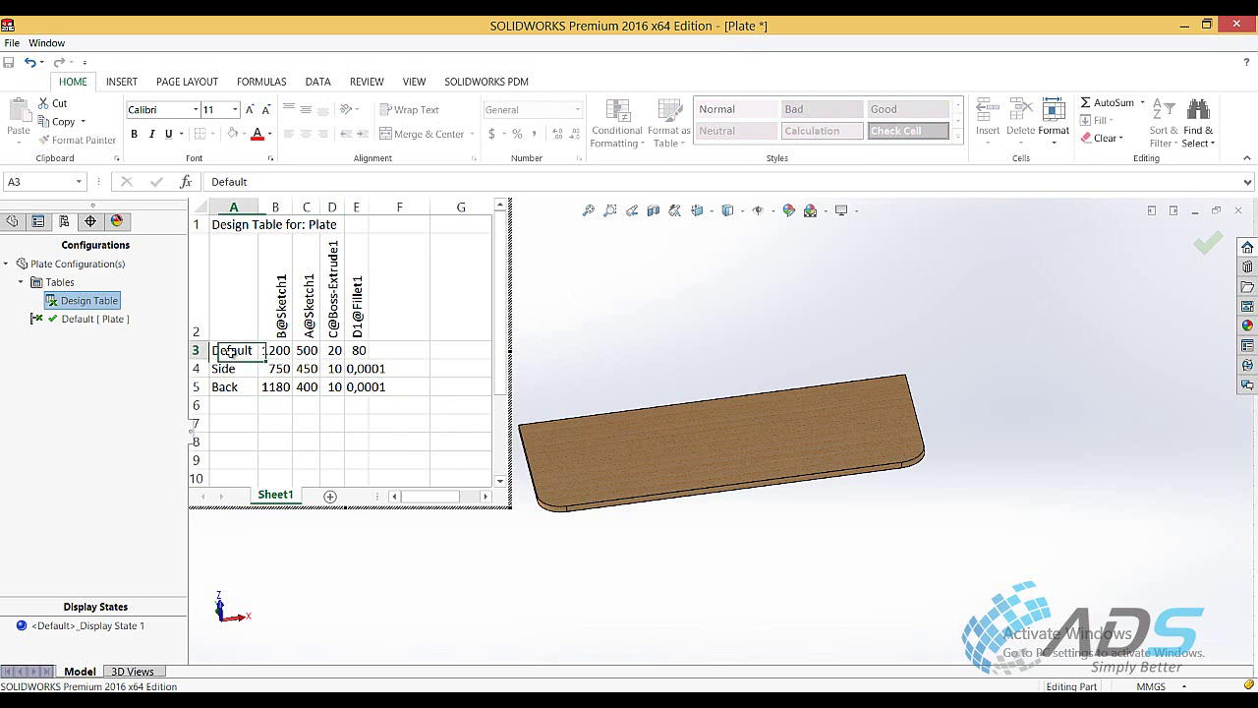
type("Top")
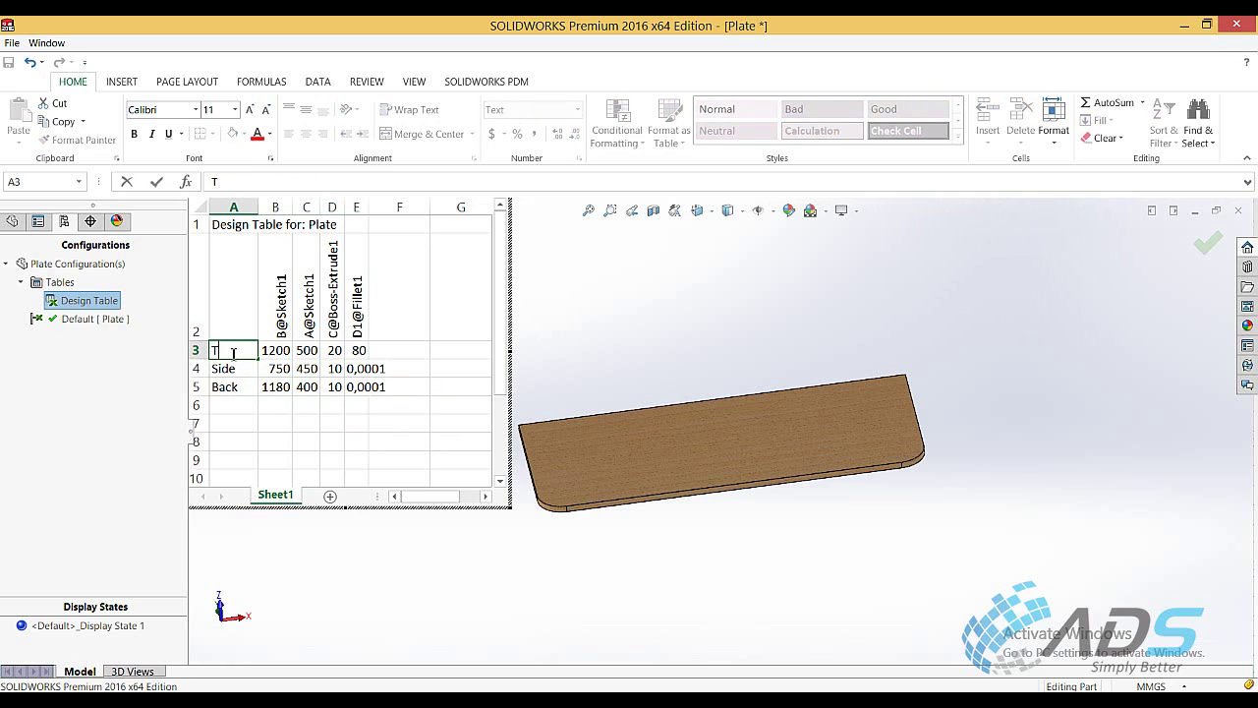
left_click(475, 422)
Step: Close the design table to generate Top, Side and Back configurations, then activate Top and Side
left_click(748, 278)
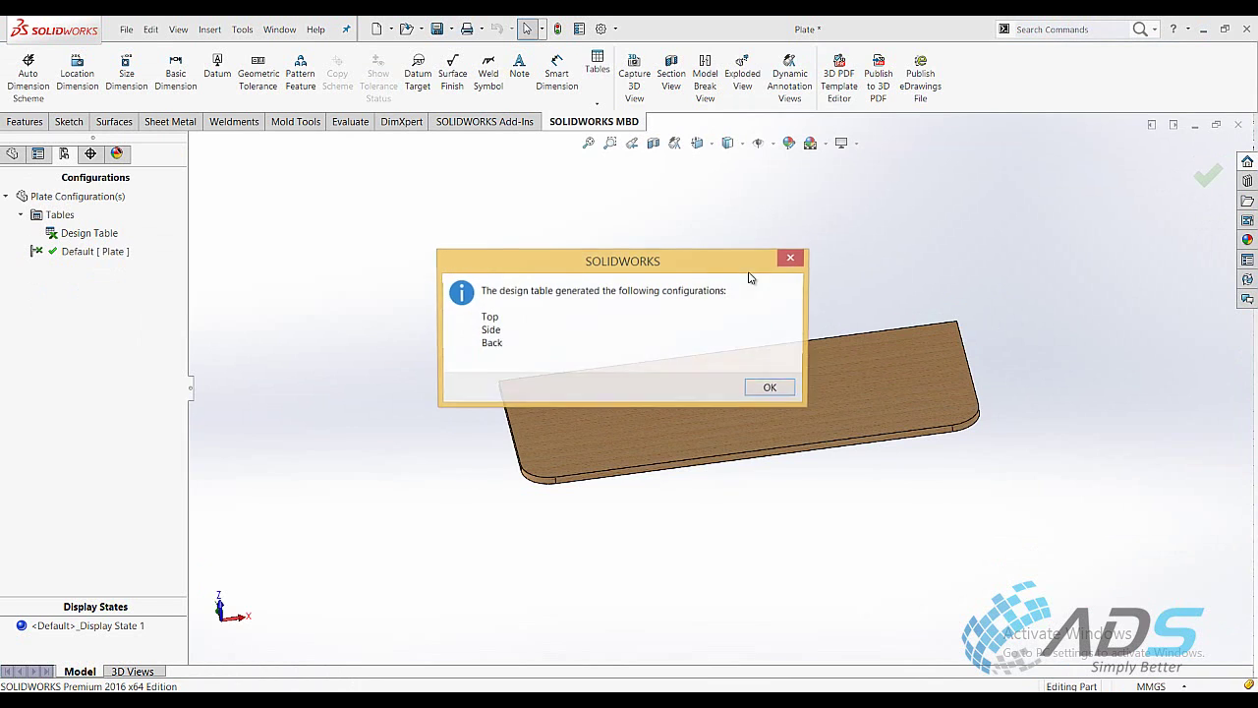
left_click(772, 389)
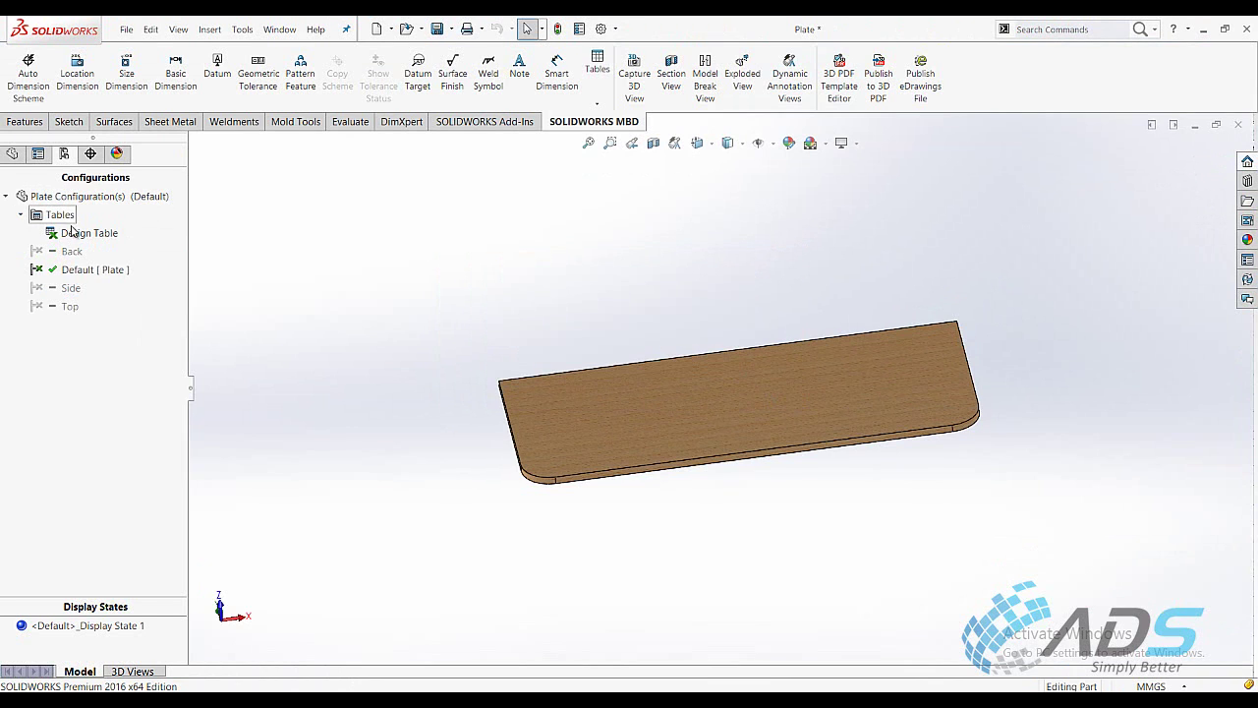
double_click(67, 305)
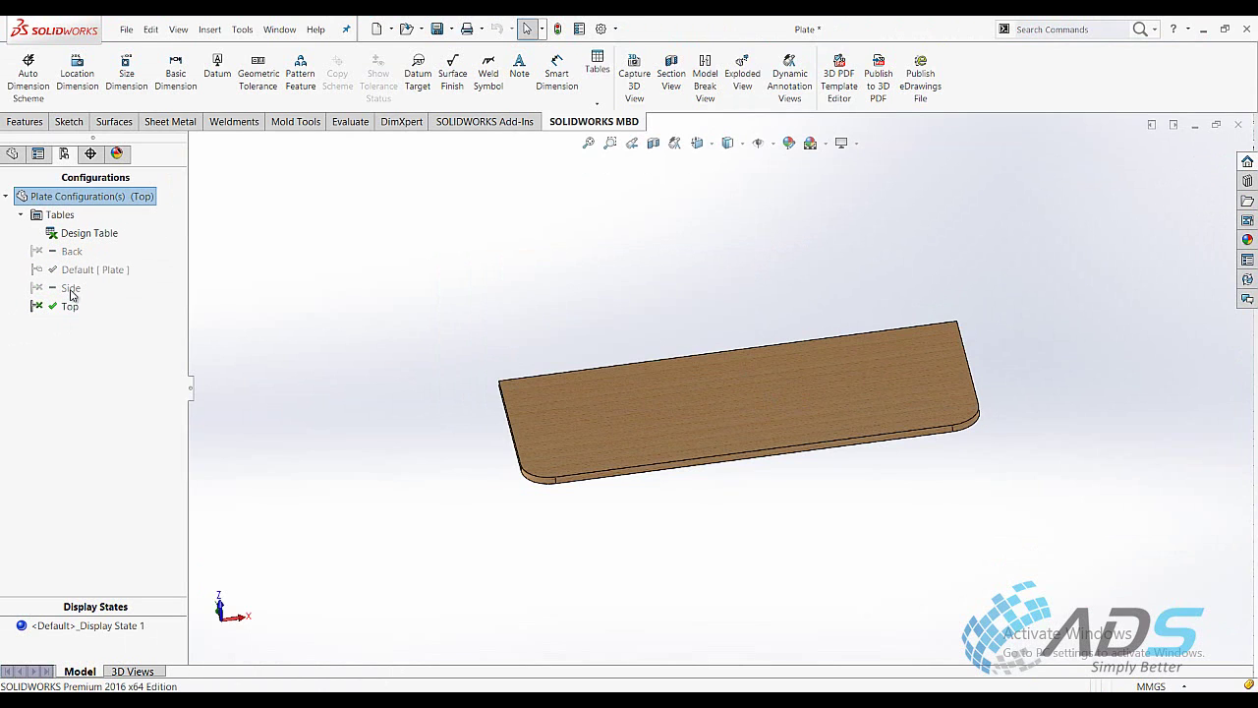
double_click(57, 289)
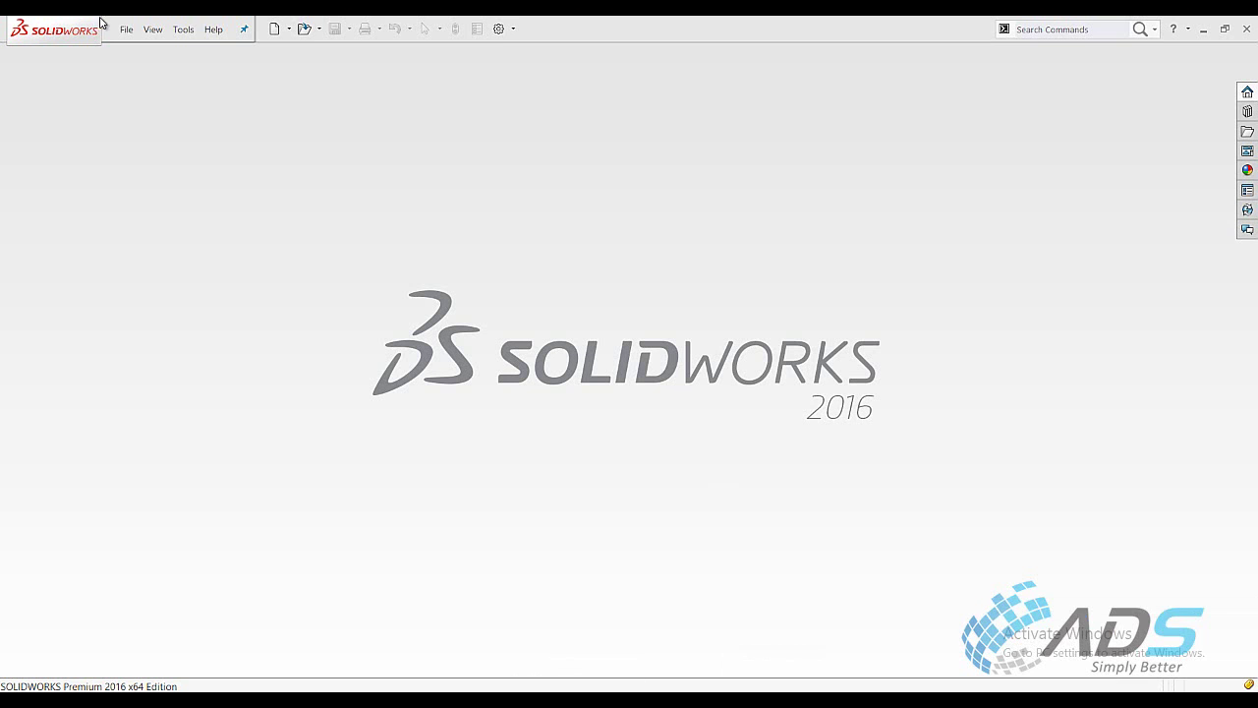
Step: Close Plate, start a new assembly and place the Plate in its Back configuration
left_click(126, 29)
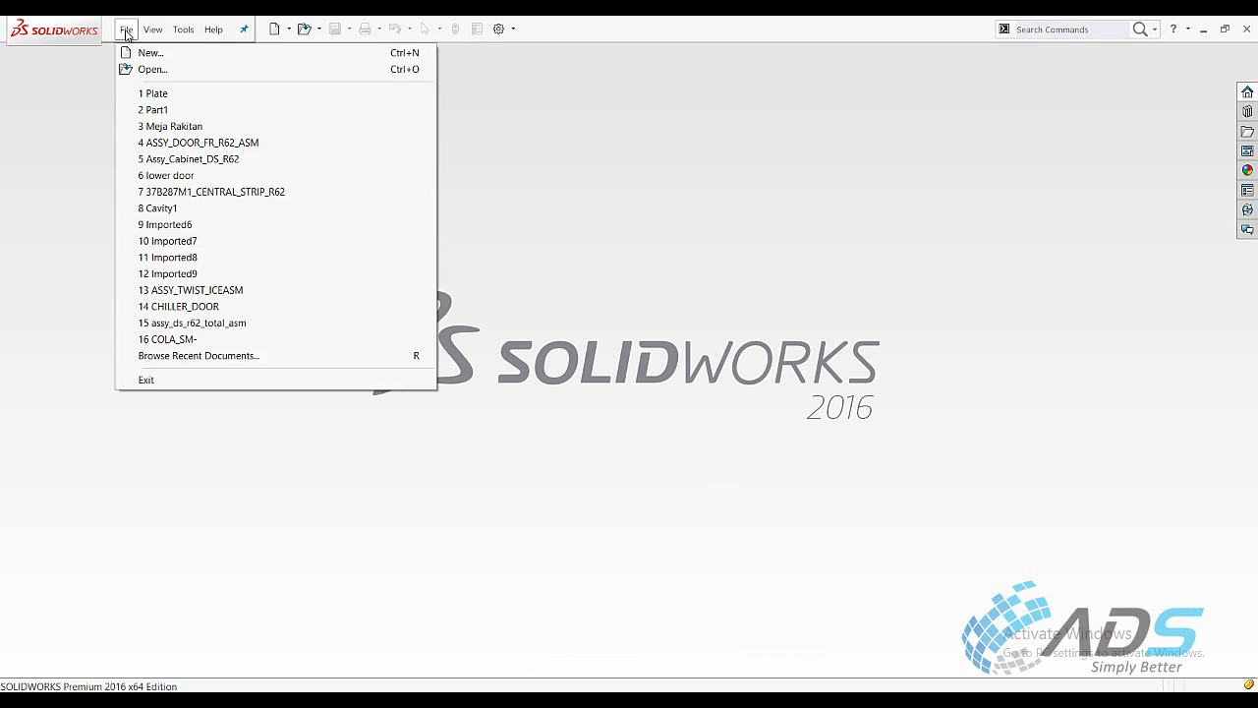
left_click(164, 59)
double_click(382, 236)
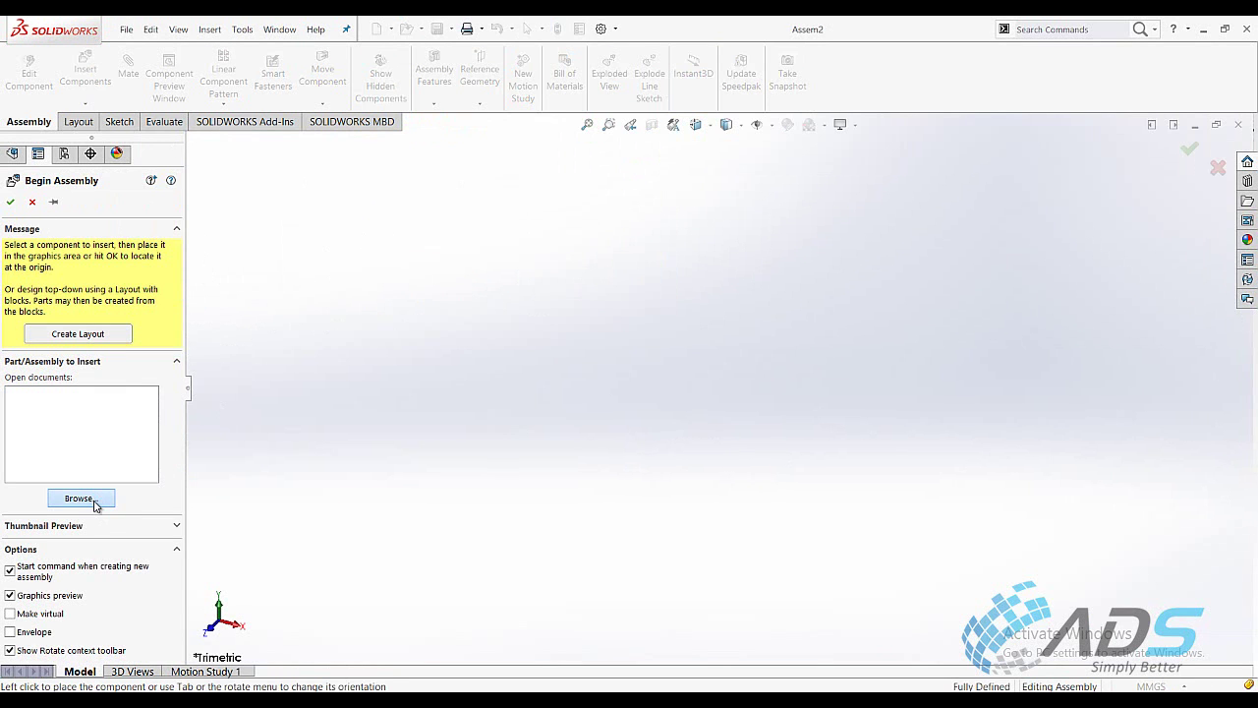
left_click(94, 503)
left_click(629, 292)
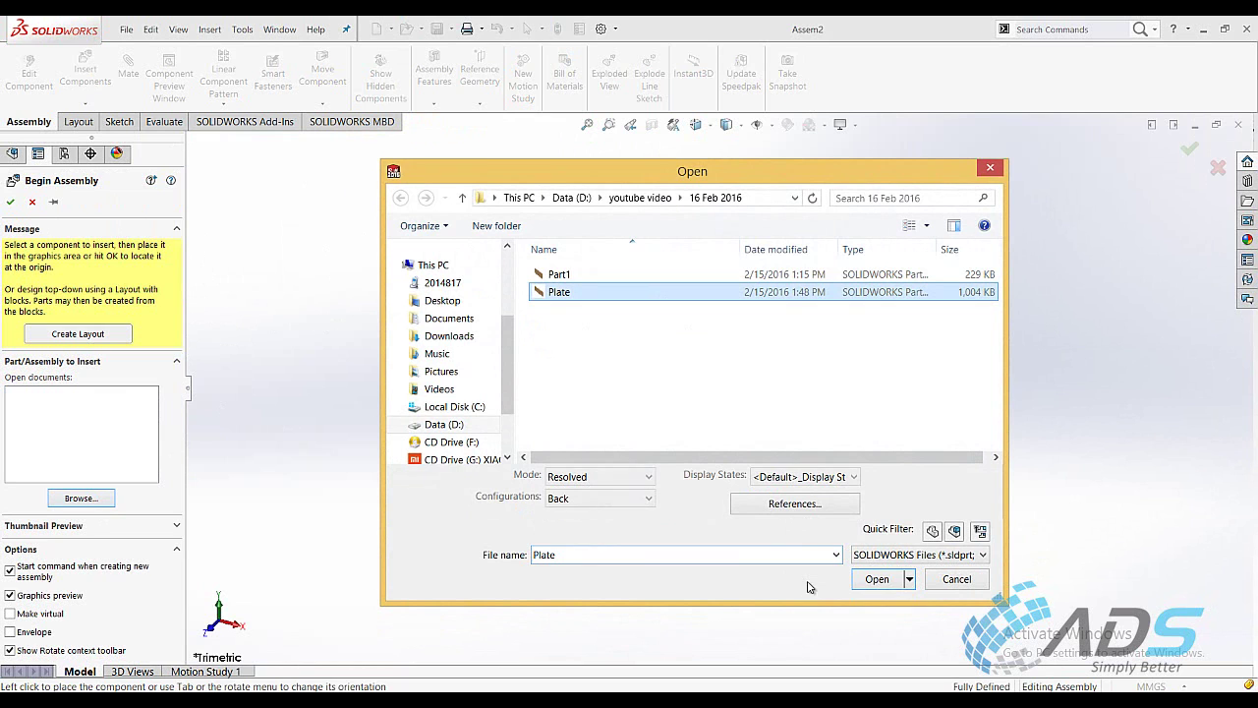
left_click(887, 582)
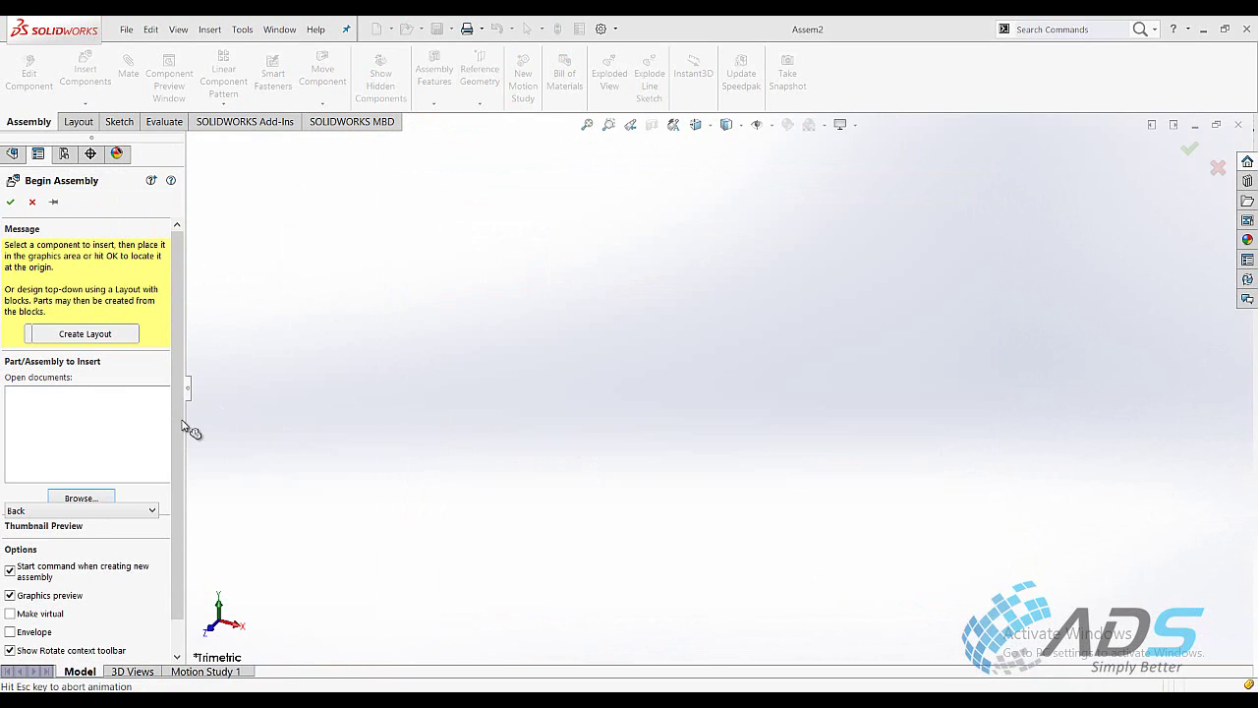
left_click(53, 201)
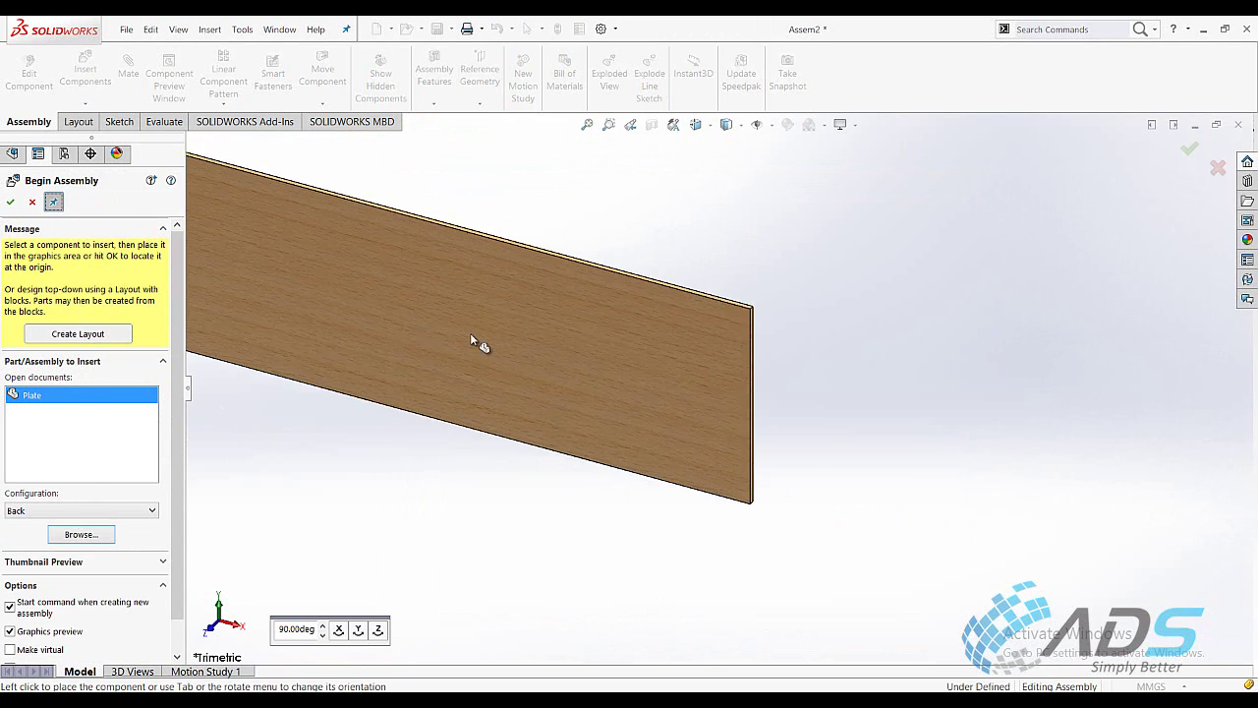
left_click(698, 346)
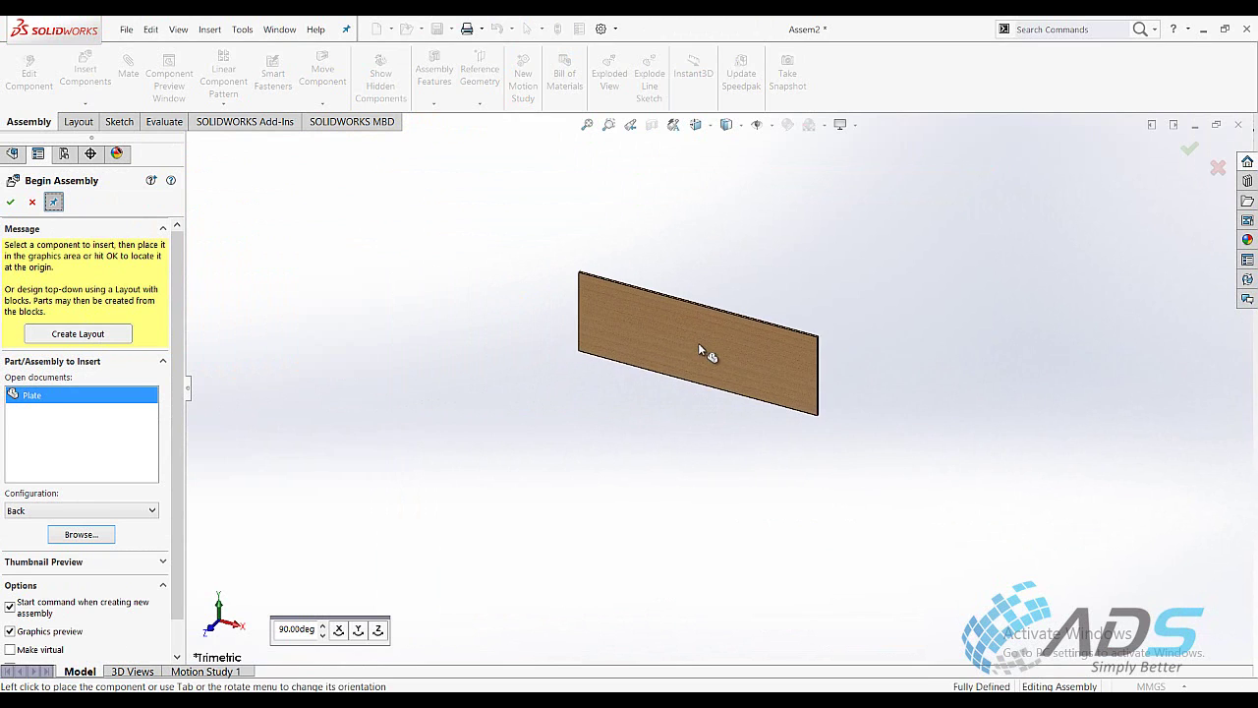
Step: Place a Top Plate and two Side1 Plates in the assembly
left_click(132, 510)
left_click(97, 570)
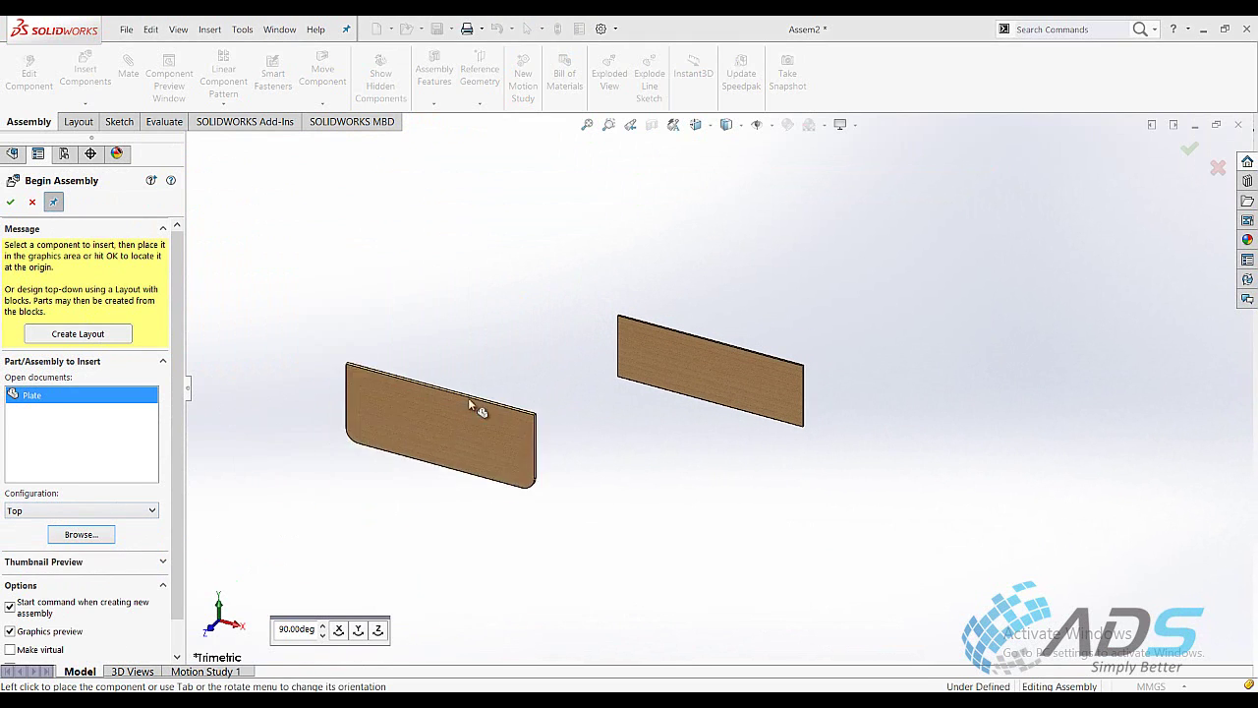
left_click(617, 351)
left_click(107, 513)
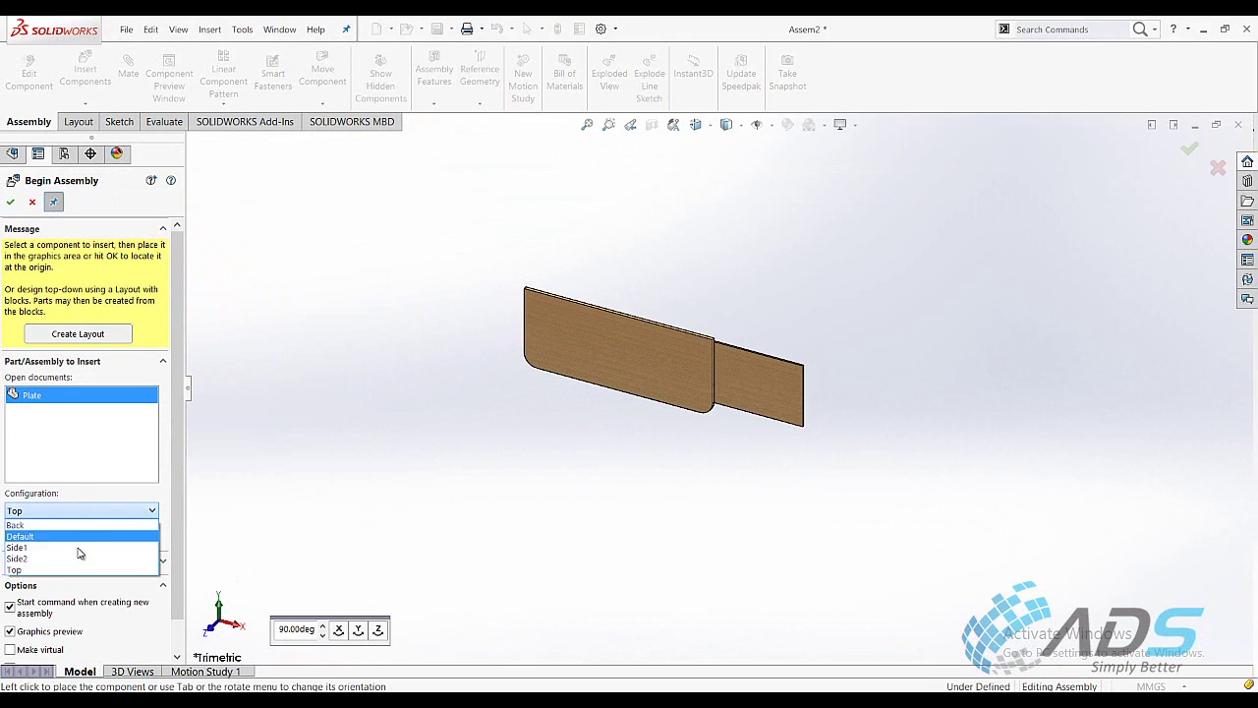
left_click(76, 547)
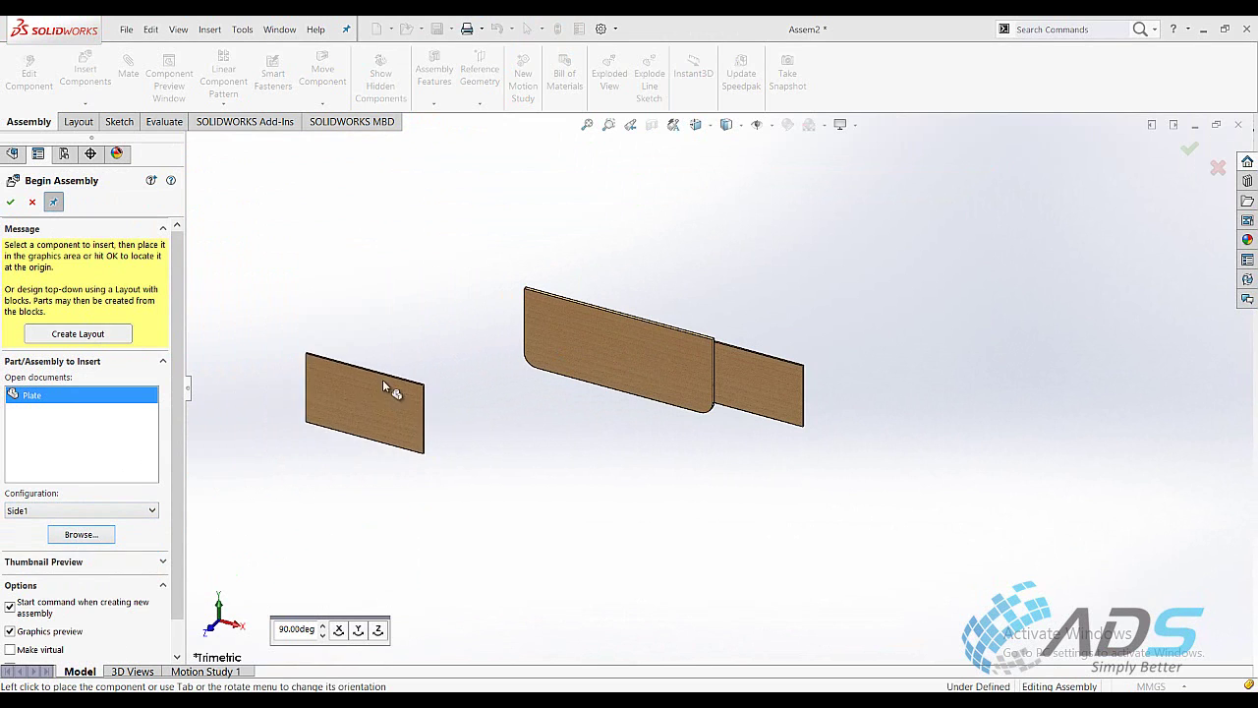
left_click(674, 398)
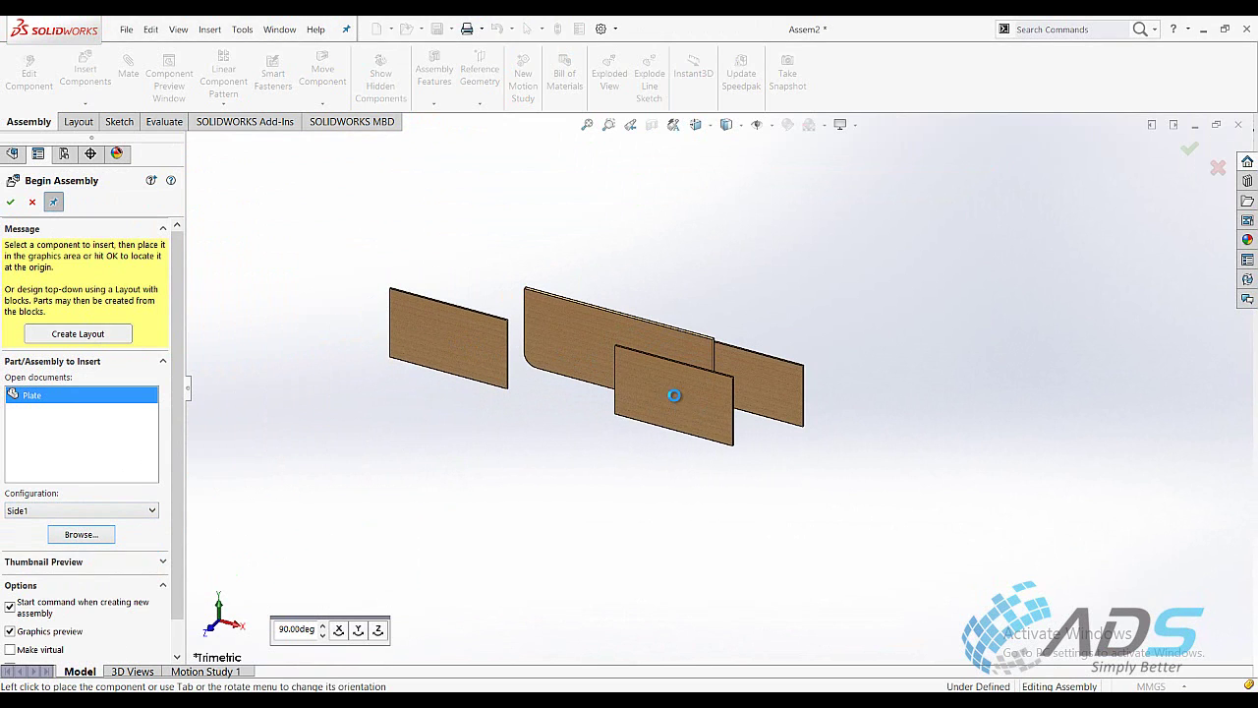
Step: Mate the top plate coincident with the back plate
middle_click_drag(758, 405, 631, 355)
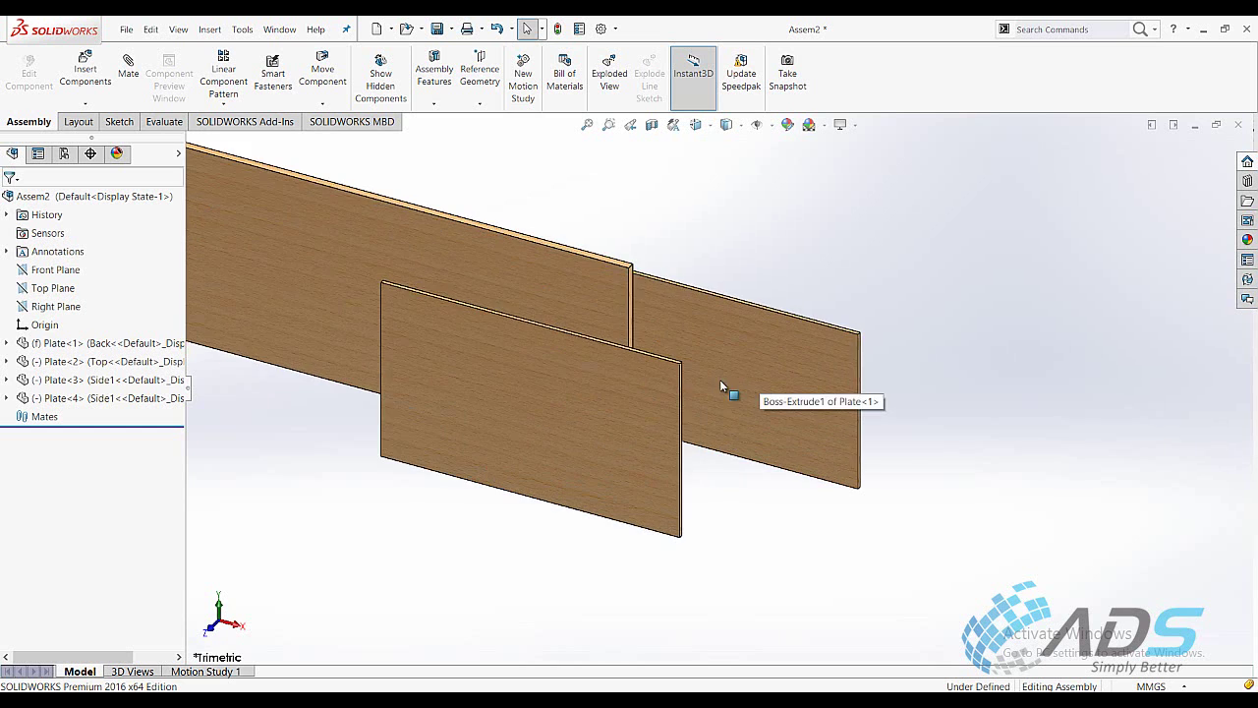
left_click(128, 67)
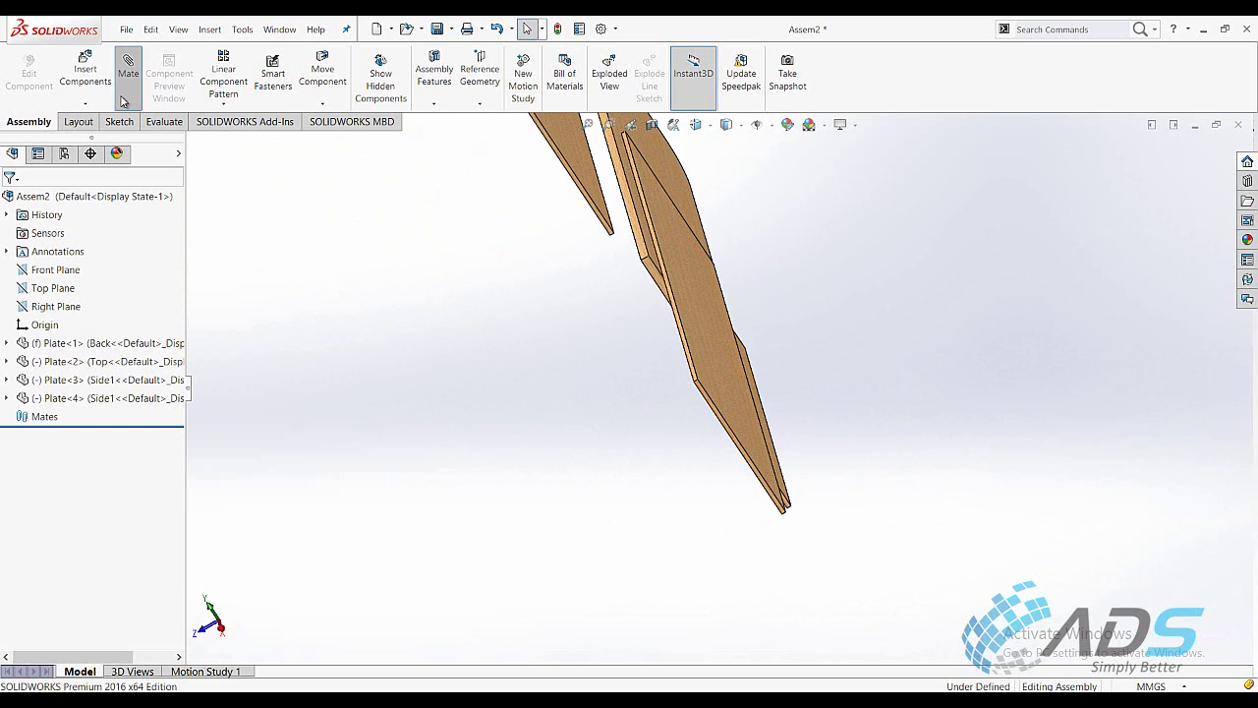
scroll(744, 188, "down", 2)
left_click(672, 257)
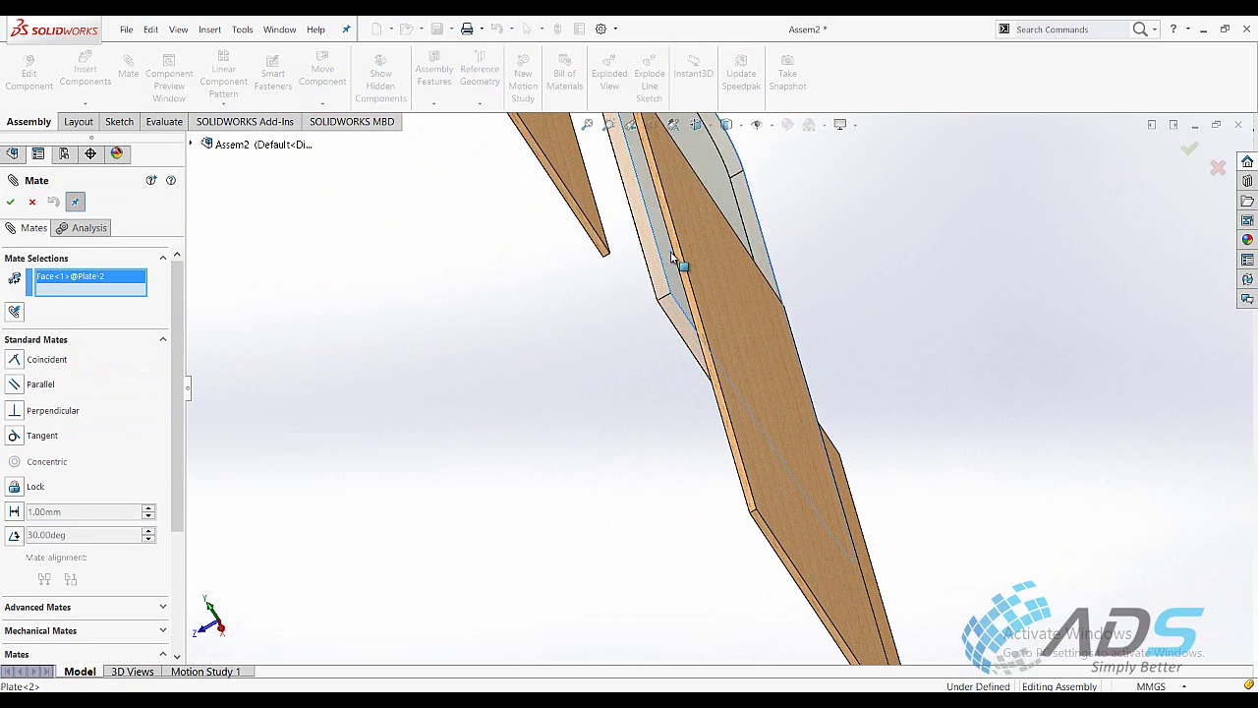
scroll(772, 348, "down", 2)
left_click(693, 374)
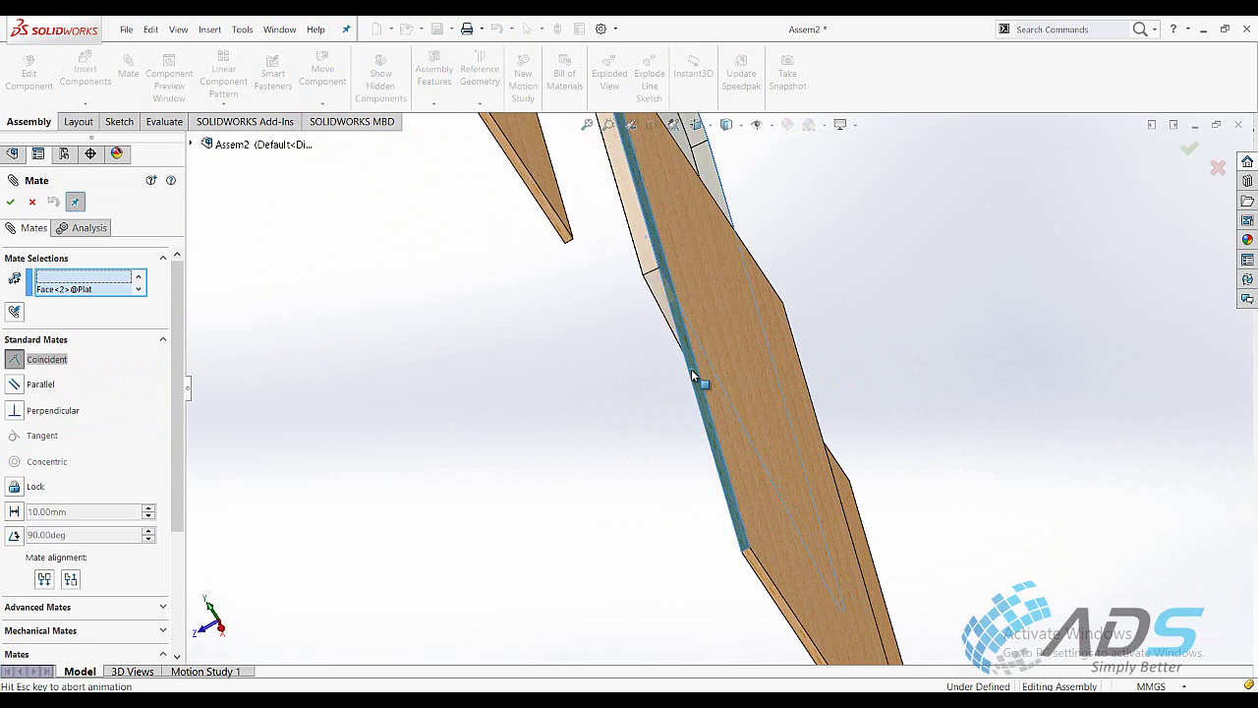
key("Return")
Step: Mate a side plate coincident with the top plate, flipping its alignment
scroll(757, 387, "up", 2)
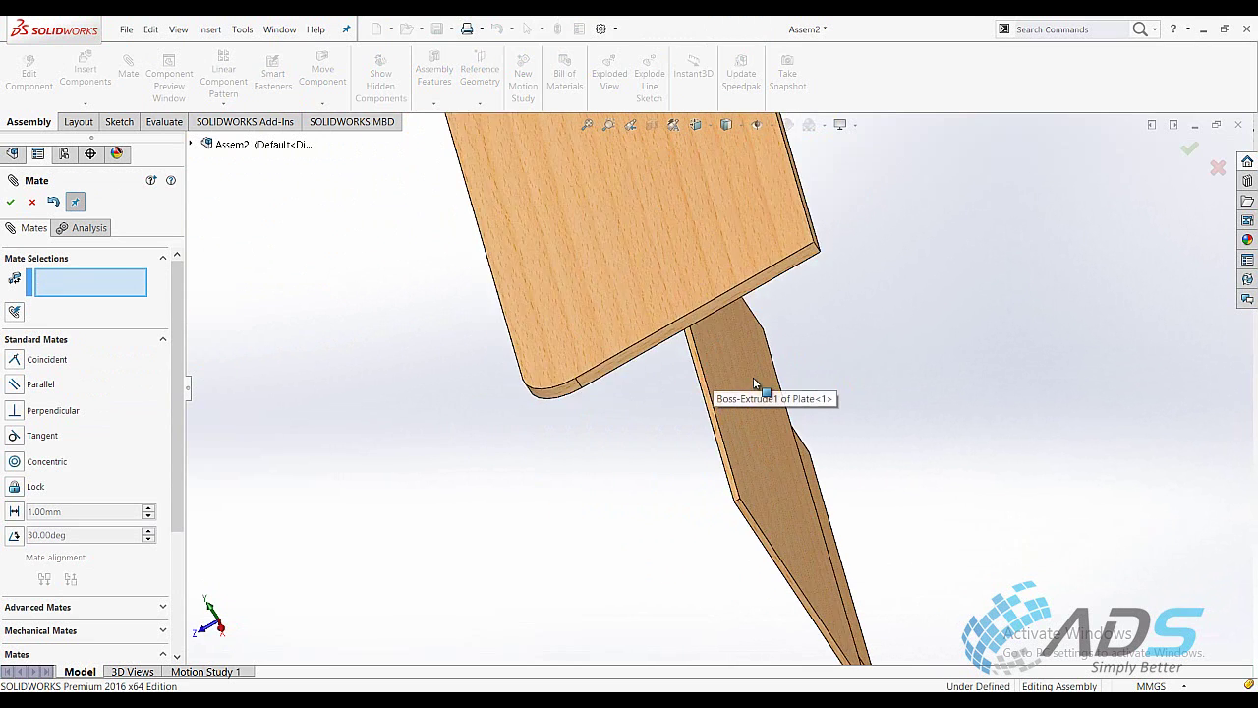
scroll(786, 430, "up", 2)
scroll(777, 439, "up", 2)
scroll(801, 344, "up", 2)
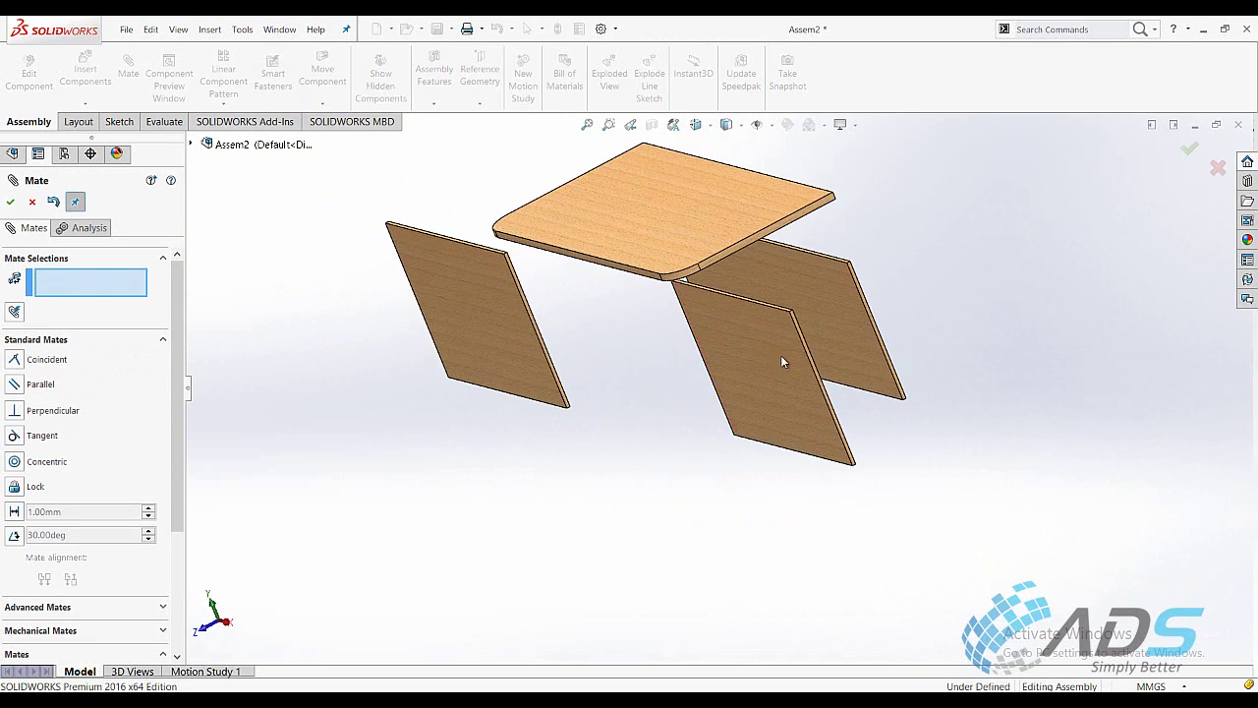
left_click(769, 356)
scroll(761, 265, "down", 2)
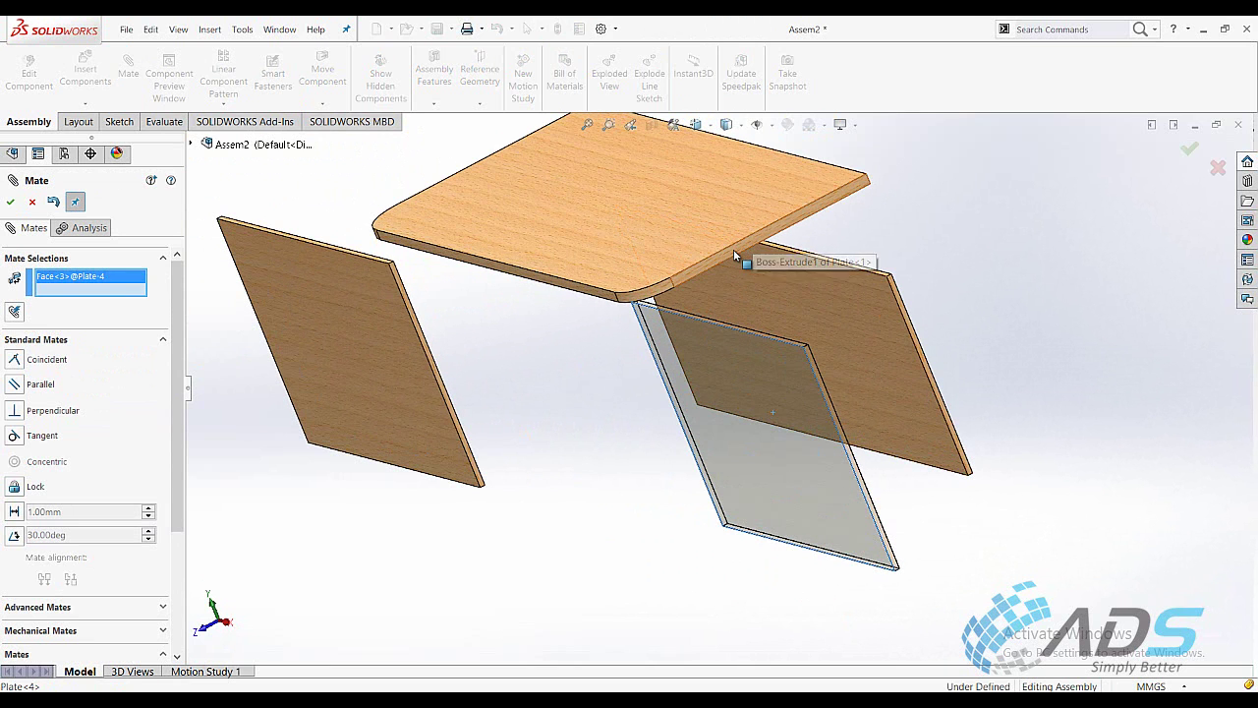
left_click(734, 249)
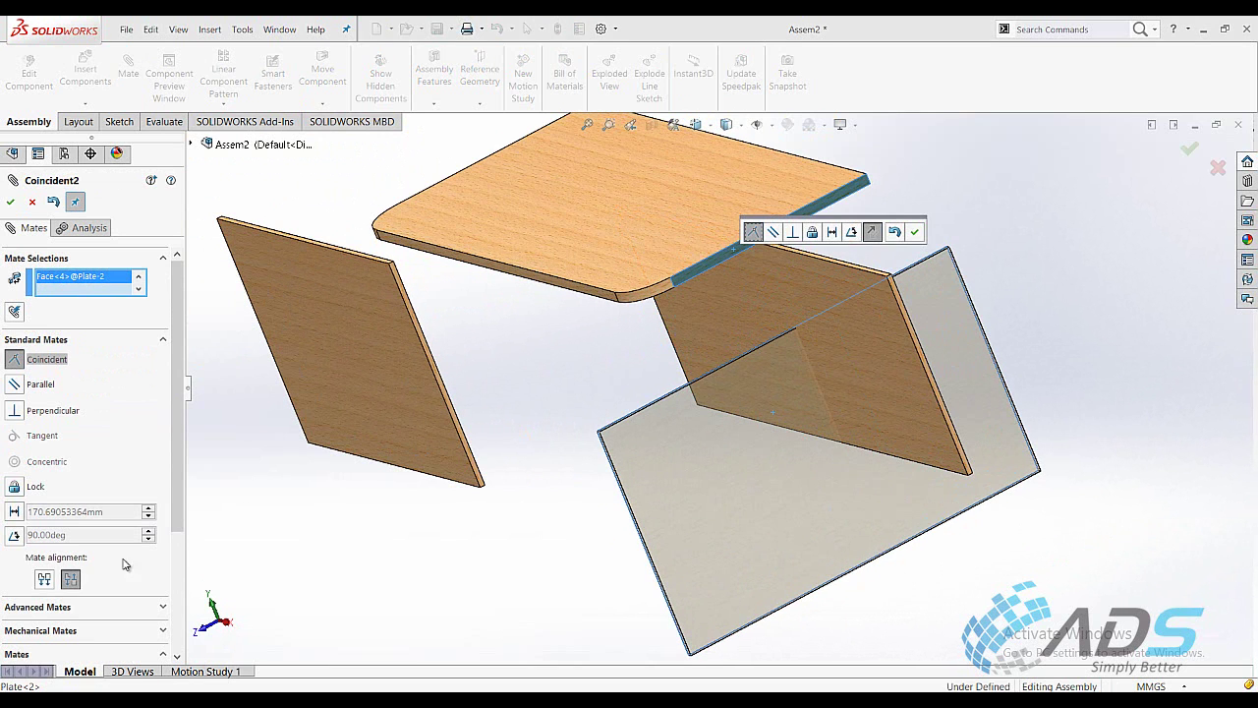
left_click(39, 581)
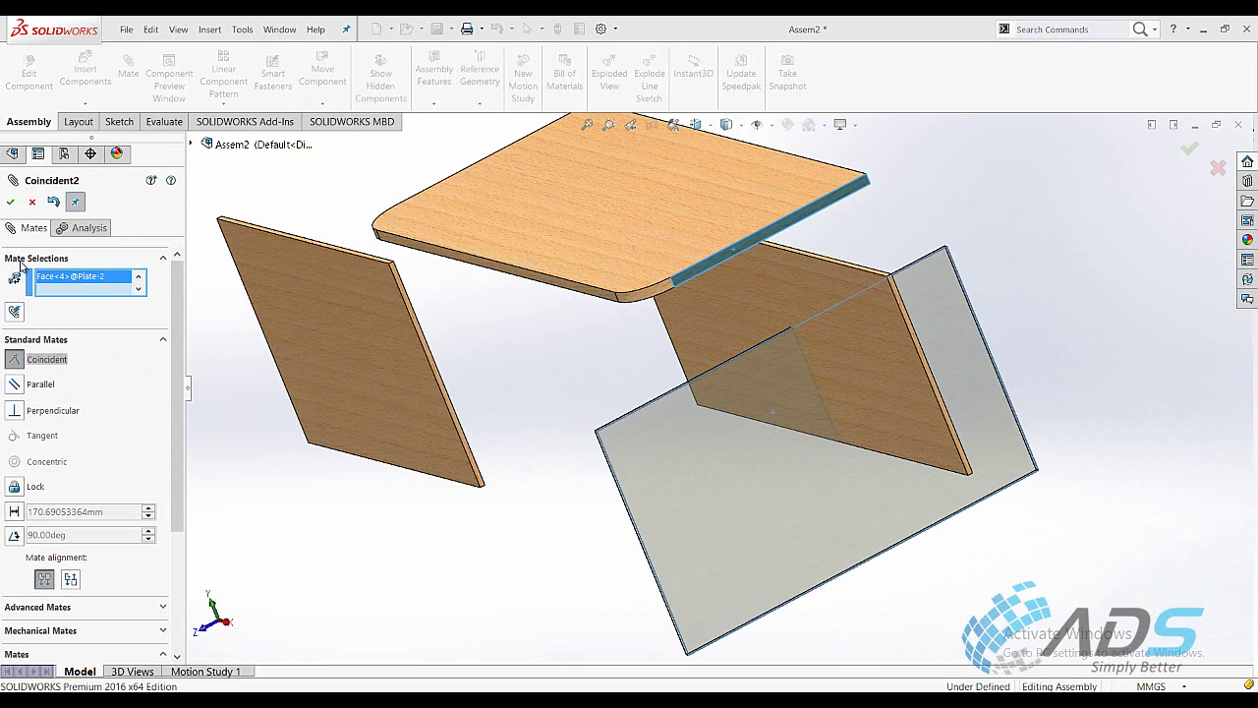
left_click(10, 202)
Step: Add further coincident mates between the side plate faces and the top plate
mouse_move(873, 214)
middle_mouse_down()
mouse_move(954, 324)
mouse_move(1054, 382)
middle_mouse_up()
left_click(958, 326)
scroll(983, 328, "down", 2)
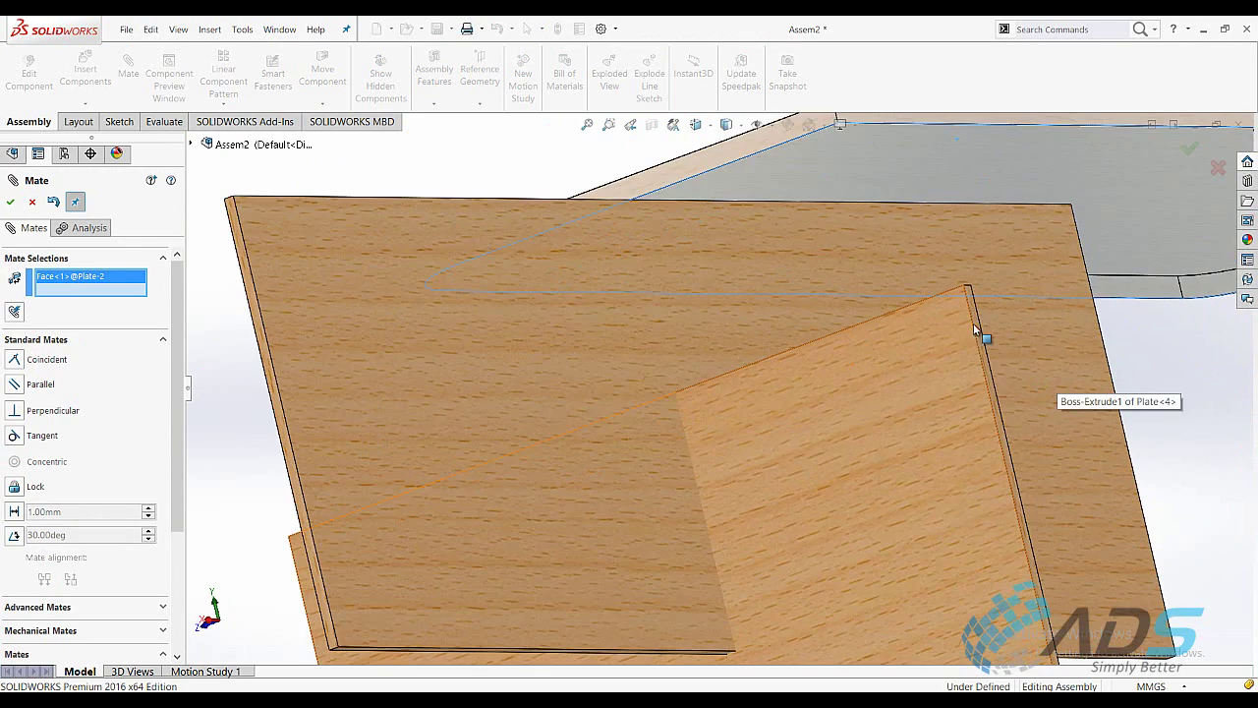
scroll(977, 312, "down", 2)
scroll(977, 313, "down", 2)
left_click(869, 340)
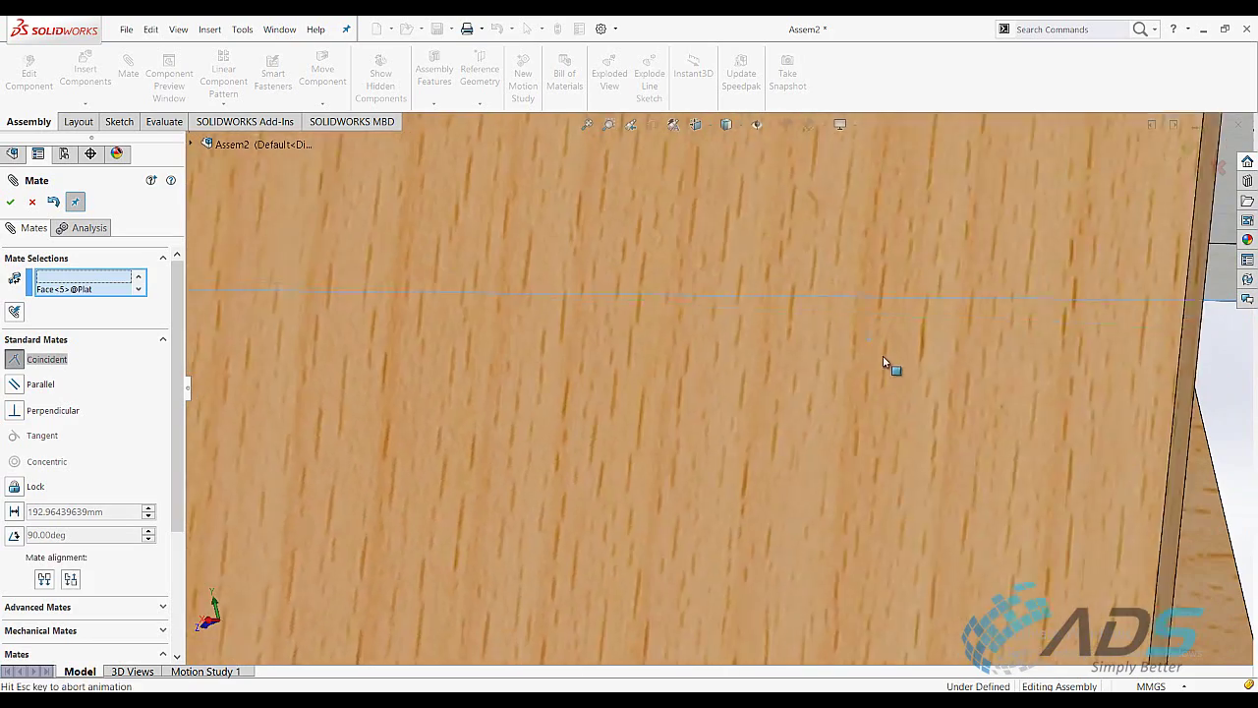
key("Return")
scroll(973, 447, "up", 2)
mouse_move(983, 457)
middle_mouse_down()
mouse_move(843, 207)
mouse_move(759, 192)
middle_mouse_up()
left_click(759, 191)
left_click(836, 239)
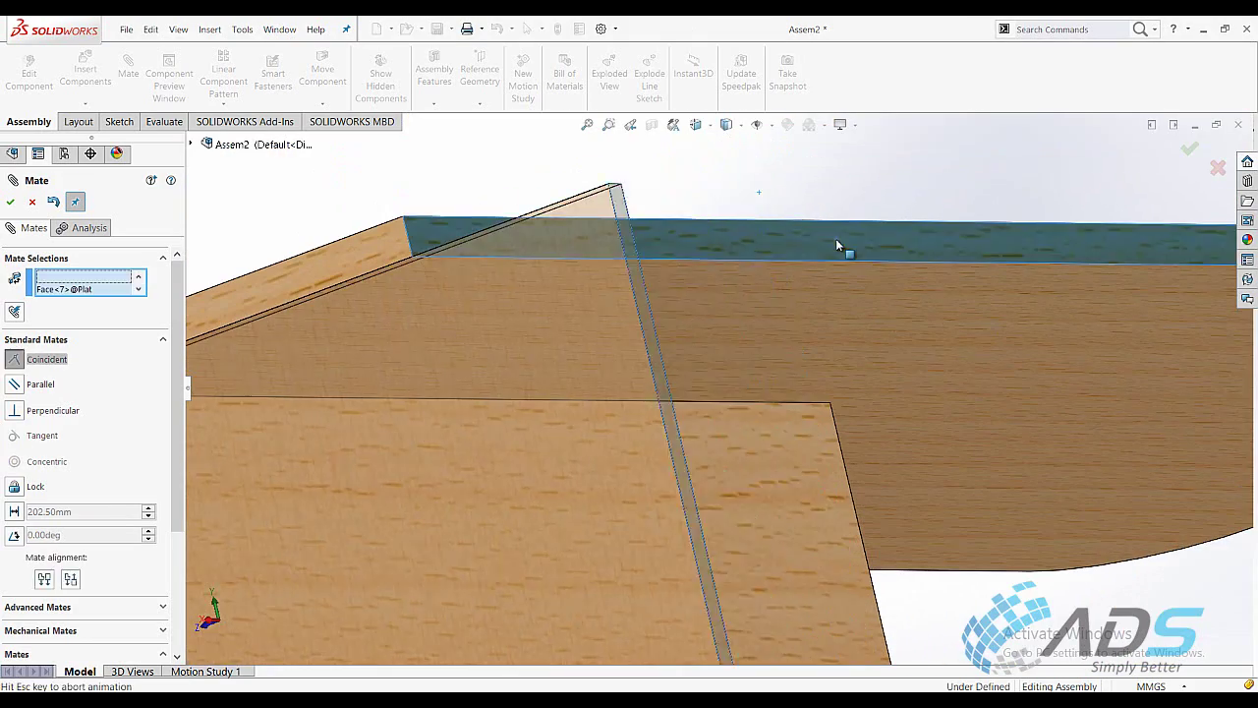
key("Return")
Step: Mate the right plate's face coincident to the top plate's edge face with flipped alignment (Coincident5)
scroll(847, 284, "up", 3)
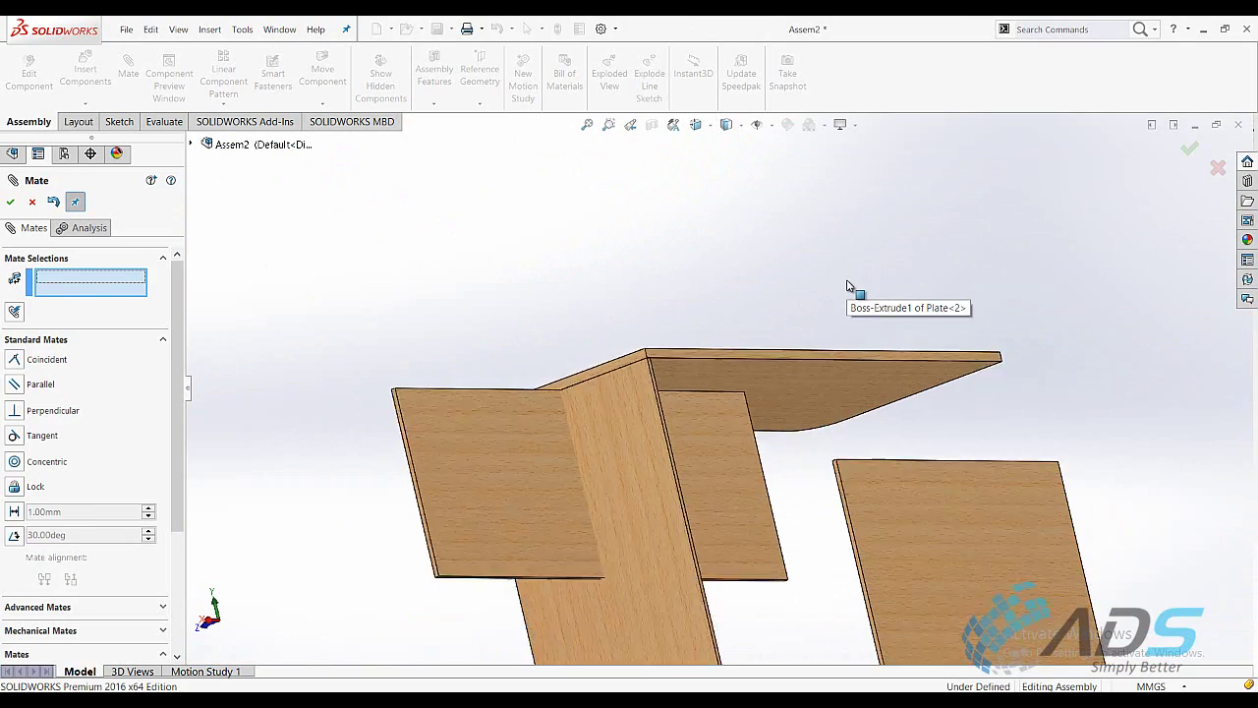
scroll(926, 343, "up", 2)
mouse_move(927, 343)
middle_mouse_down()
mouse_move(907, 410)
mouse_move(970, 334)
middle_mouse_up()
scroll(971, 335, "down", 3)
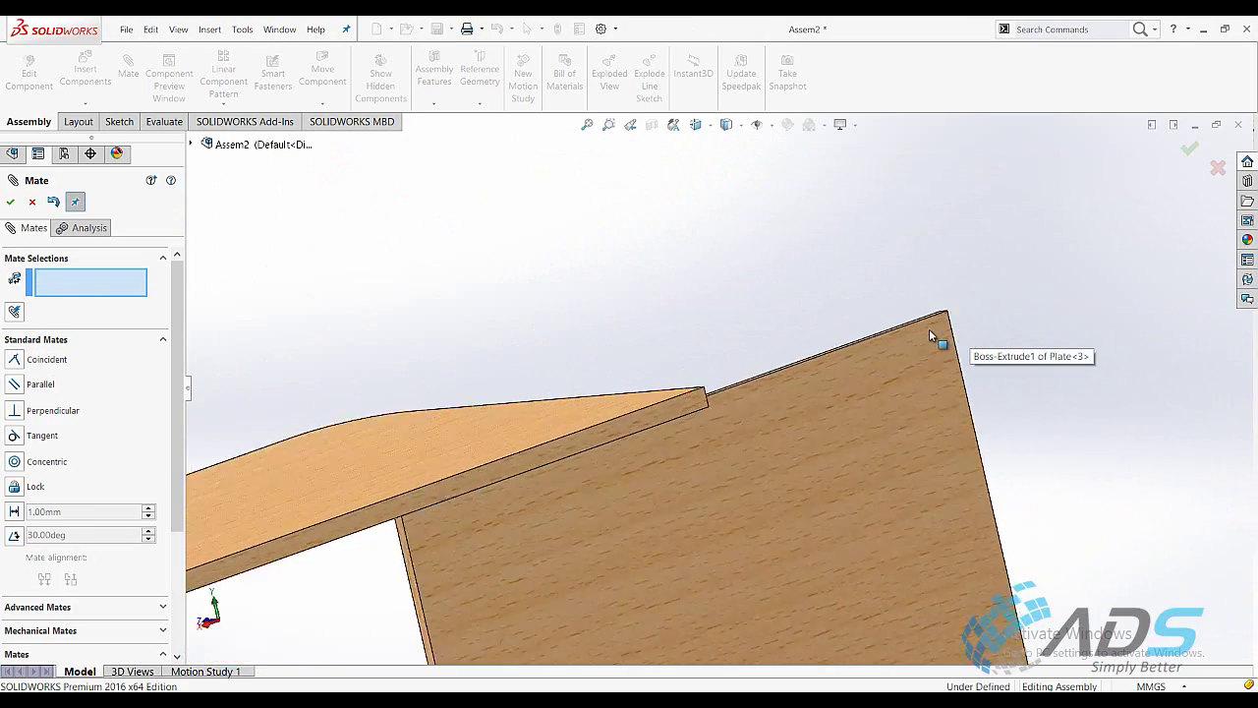
scroll(929, 328, "down", 3)
scroll(862, 334, "down", 2)
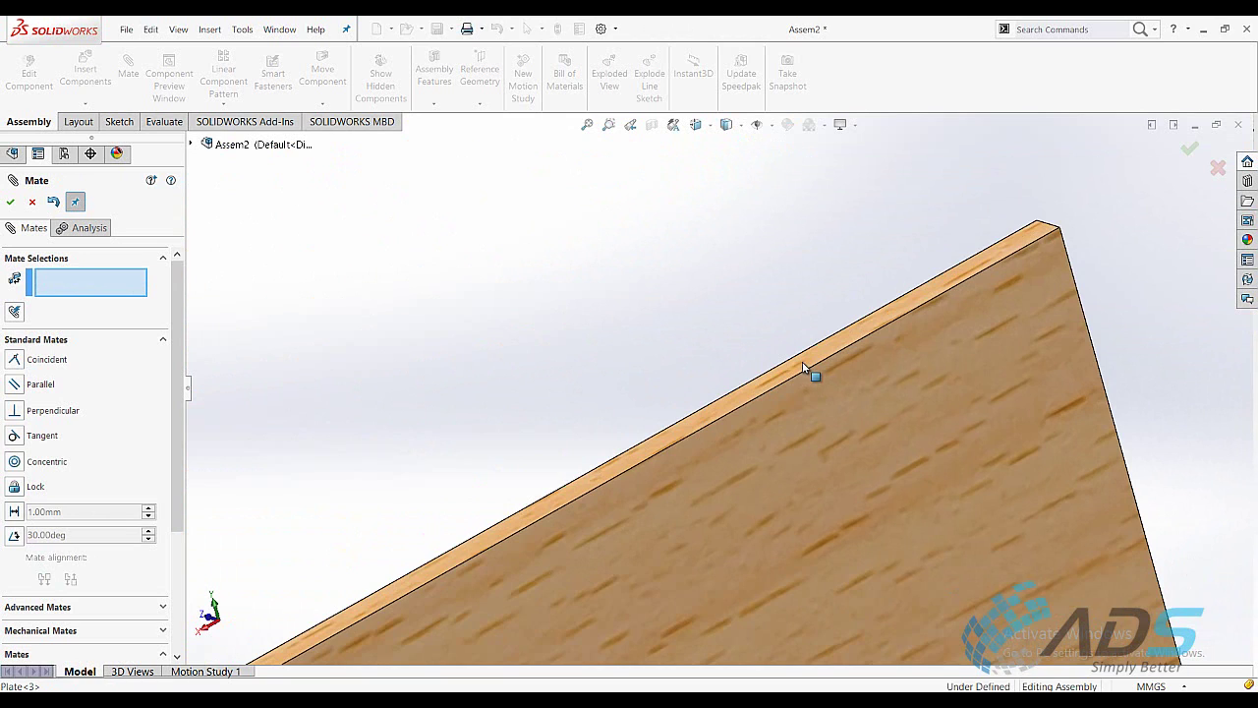
left_click(803, 367)
scroll(811, 368, "up", 3)
scroll(817, 367, "up", 2)
scroll(663, 480, "down", 4)
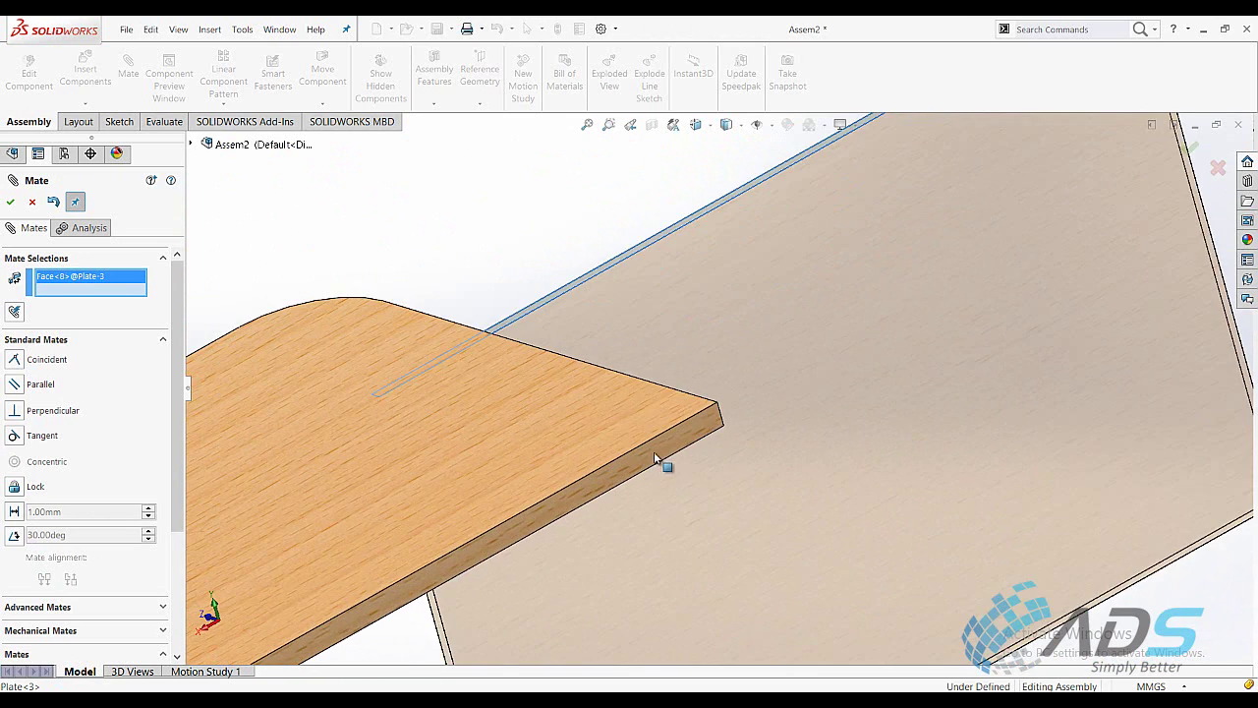
left_click(657, 448)
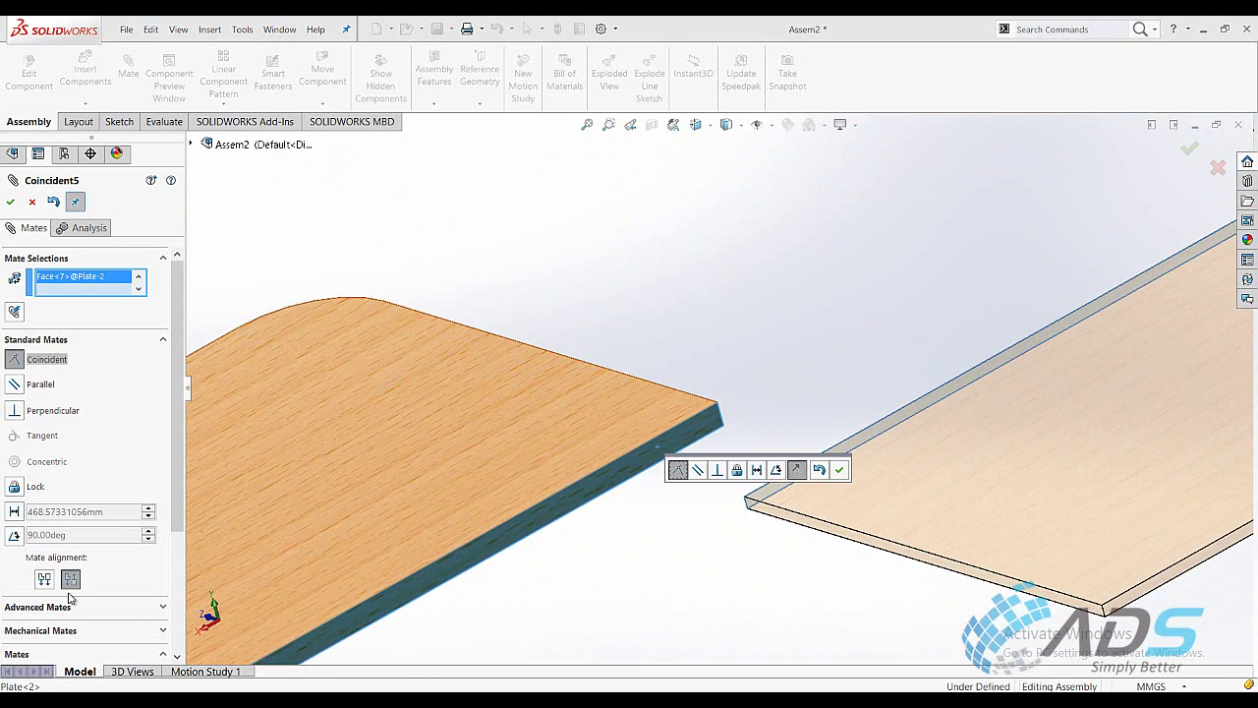
left_click(41, 580)
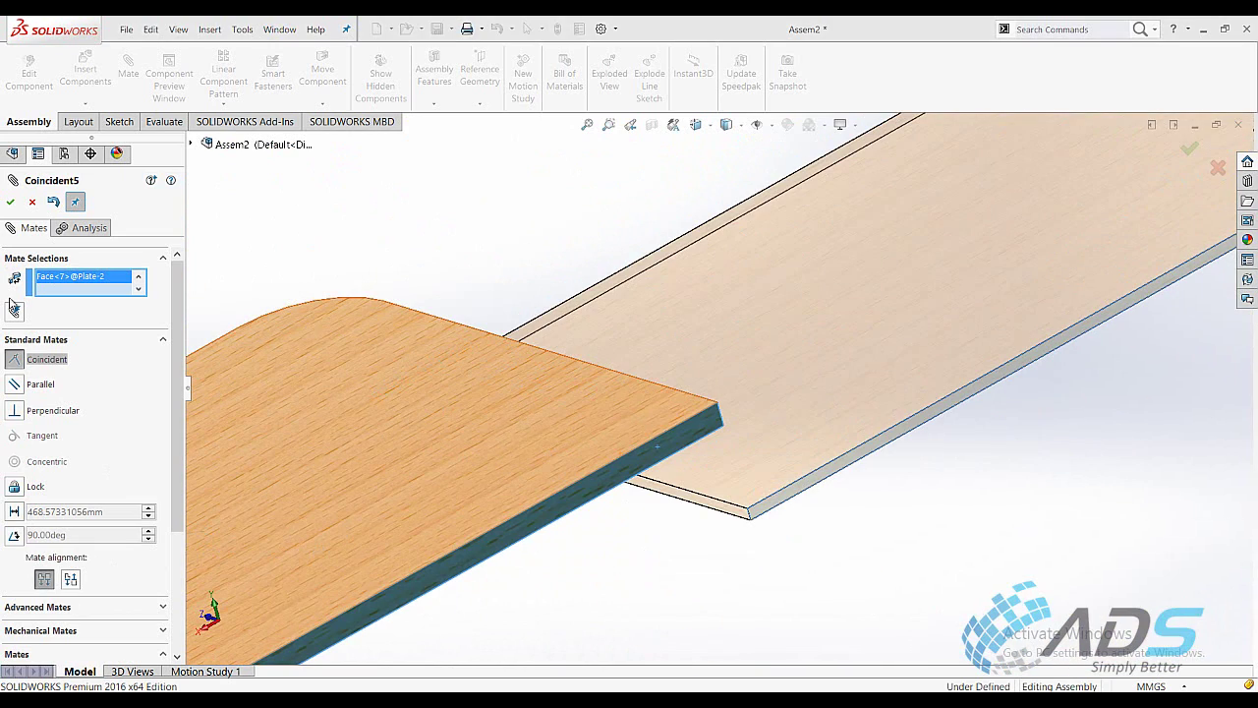
left_click(10, 203)
Step: Add Coincident6 and Coincident7, seating the leg plate's top face flush against the tabletop
left_click(704, 503)
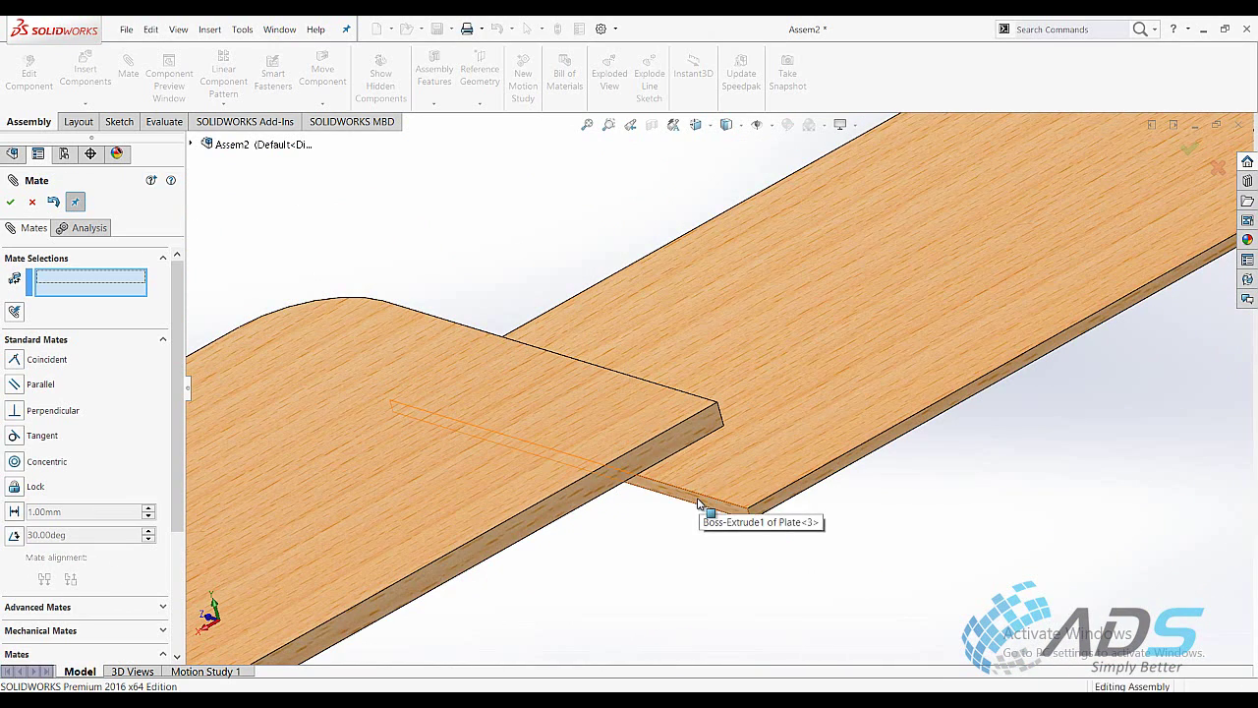
left_click(679, 517)
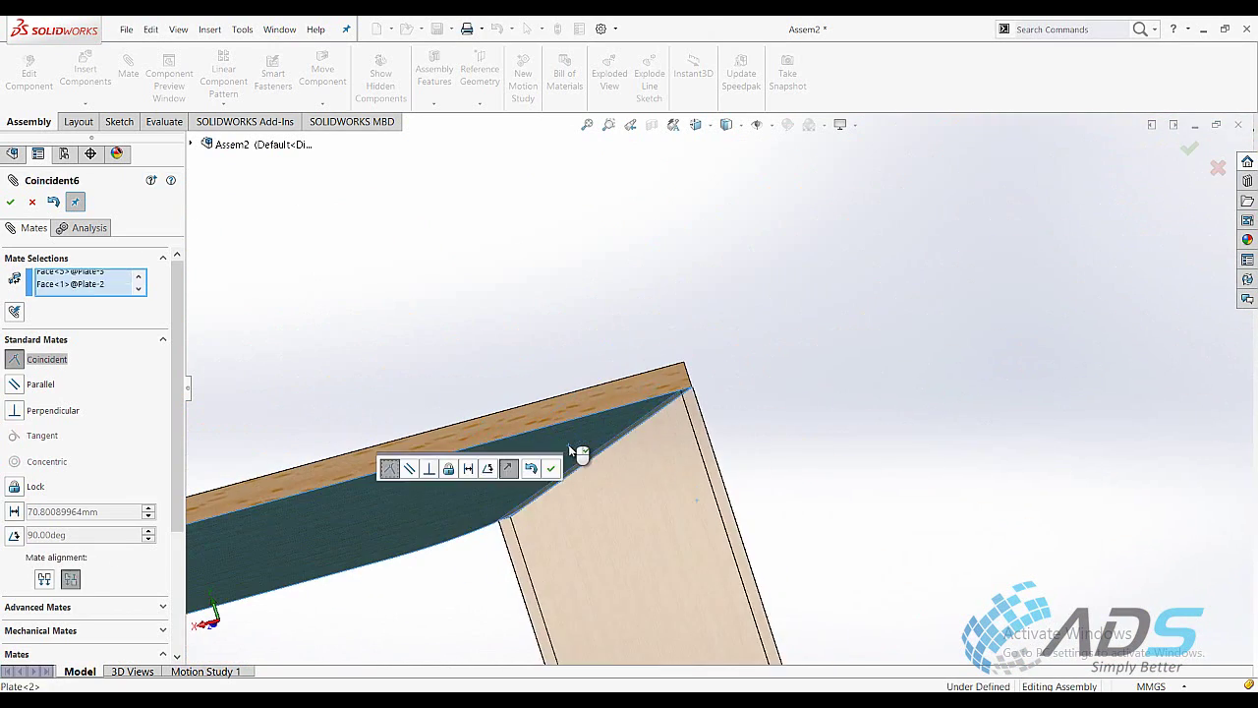
right_click(571, 450)
mouse_move(839, 480)
middle_mouse_down()
mouse_move(786, 508)
mouse_move(802, 442)
middle_mouse_up()
left_click(802, 443)
left_click(766, 364)
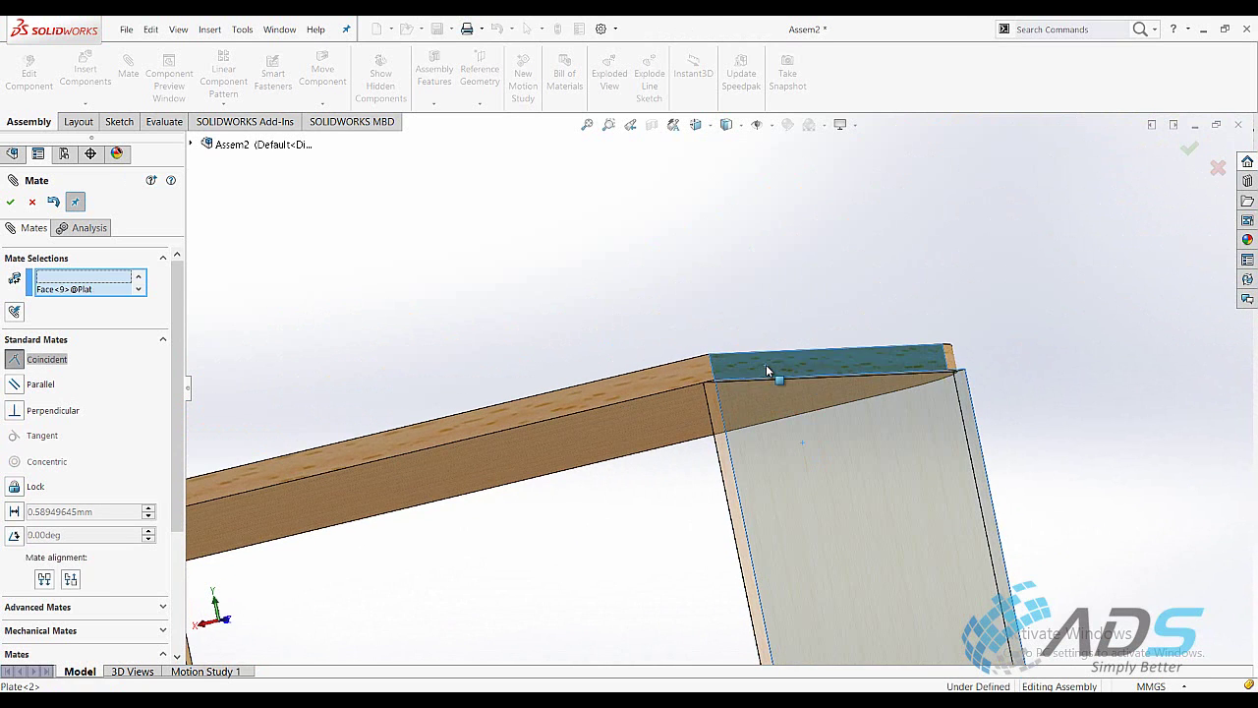
left_click(946, 347)
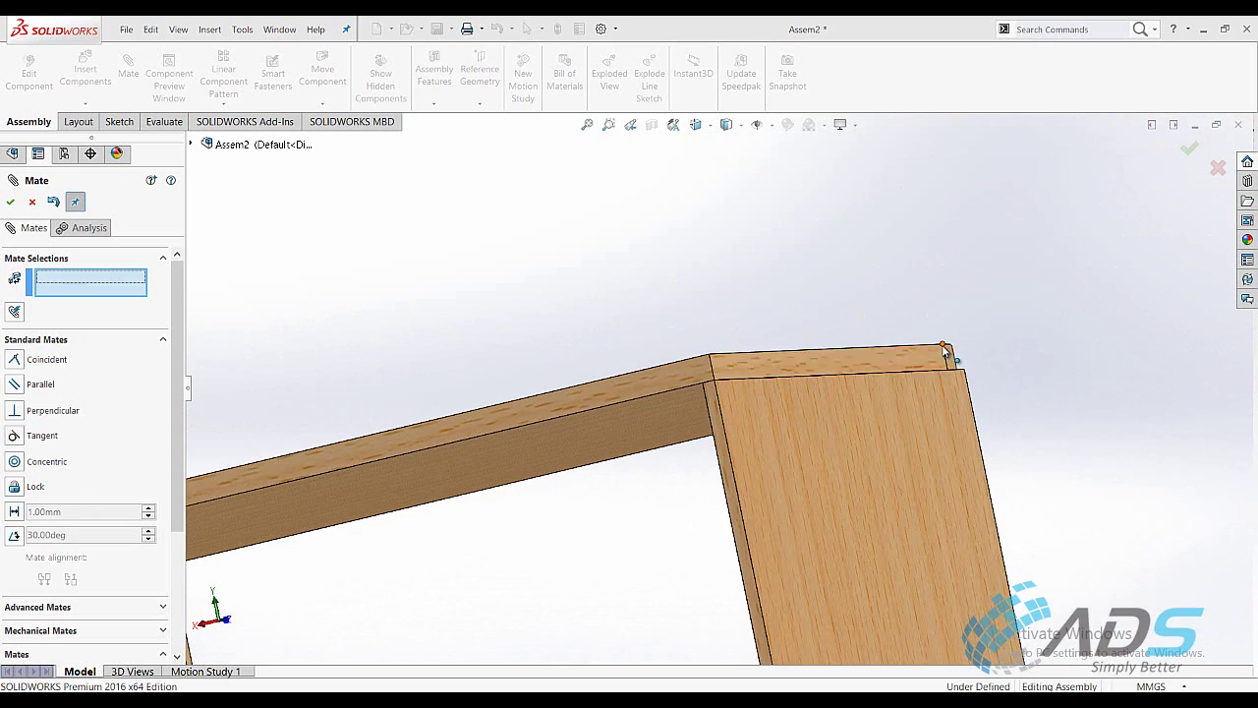
left_click(943, 346)
Step: Clear the stray vertex and mate the back plate's face to the tabletop's edge face (Coincident8)
right_click(115, 292)
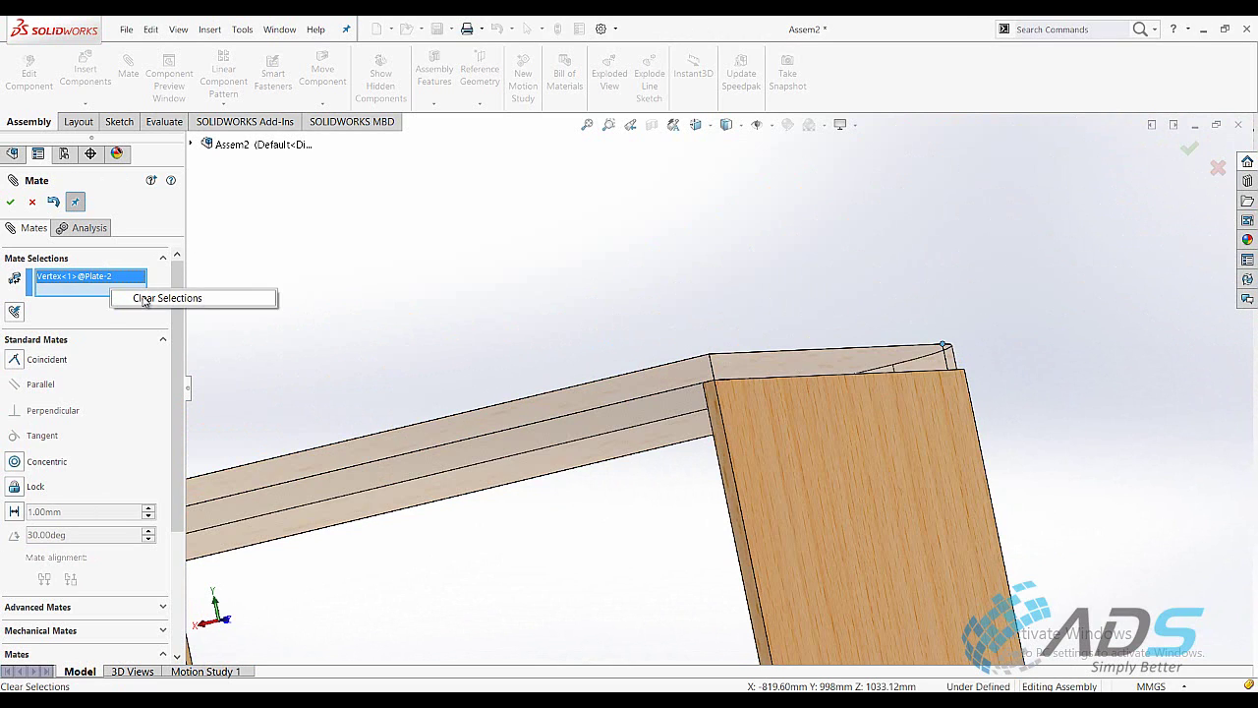
left_click(157, 298)
mouse_move(550, 295)
middle_mouse_down()
mouse_move(623, 292)
mouse_move(623, 325)
mouse_move(600, 362)
mouse_move(655, 332)
middle_mouse_up()
scroll(654, 331, "up", 5)
left_click(585, 444)
scroll(687, 324, "down", 5)
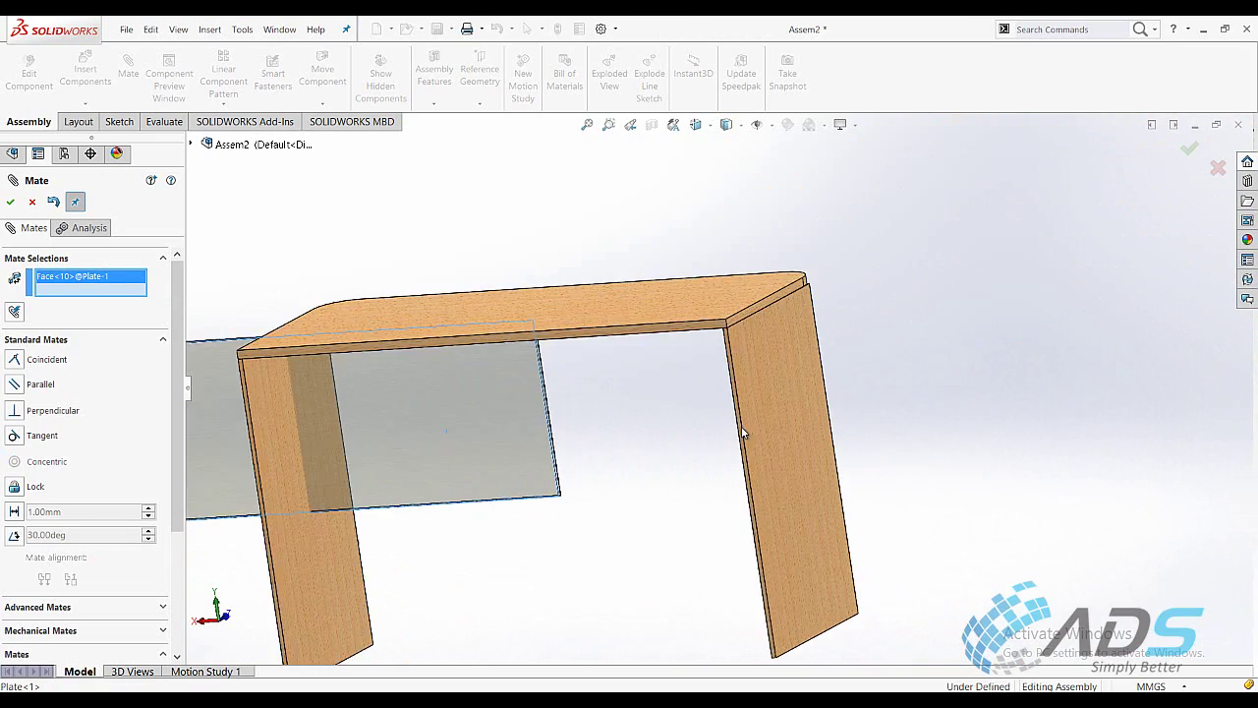
scroll(718, 304, "down", 3)
left_click(719, 300)
scroll(718, 305, "down", 2)
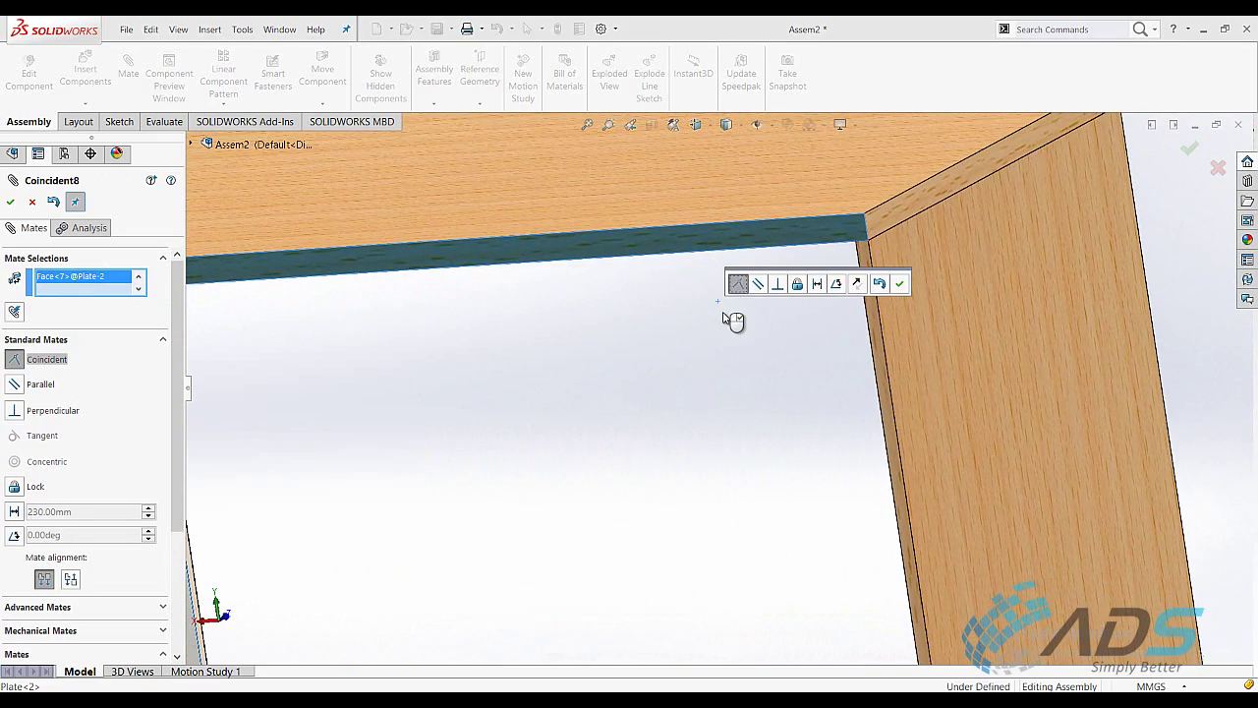
right_click(731, 314)
Step: Mate the back plate's end face to the right leg's inner face (Coincident9), finishing the mates
scroll(735, 334, "up", 5)
mouse_move(738, 352)
middle_mouse_down()
mouse_move(620, 371)
mouse_move(690, 416)
mouse_move(741, 404)
mouse_move(927, 409)
middle_mouse_up()
scroll(579, 368, "down", 3)
left_click(579, 367)
scroll(629, 393, "up", 3)
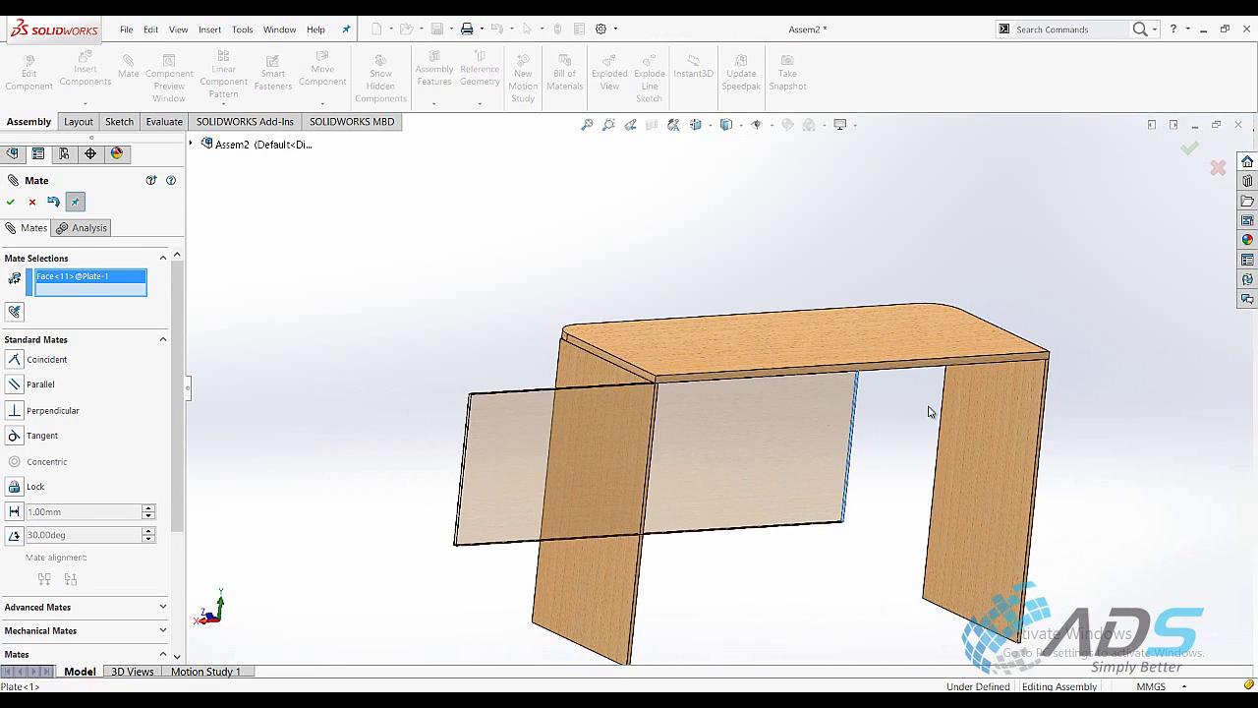
left_click(1000, 421)
right_click(1001, 425)
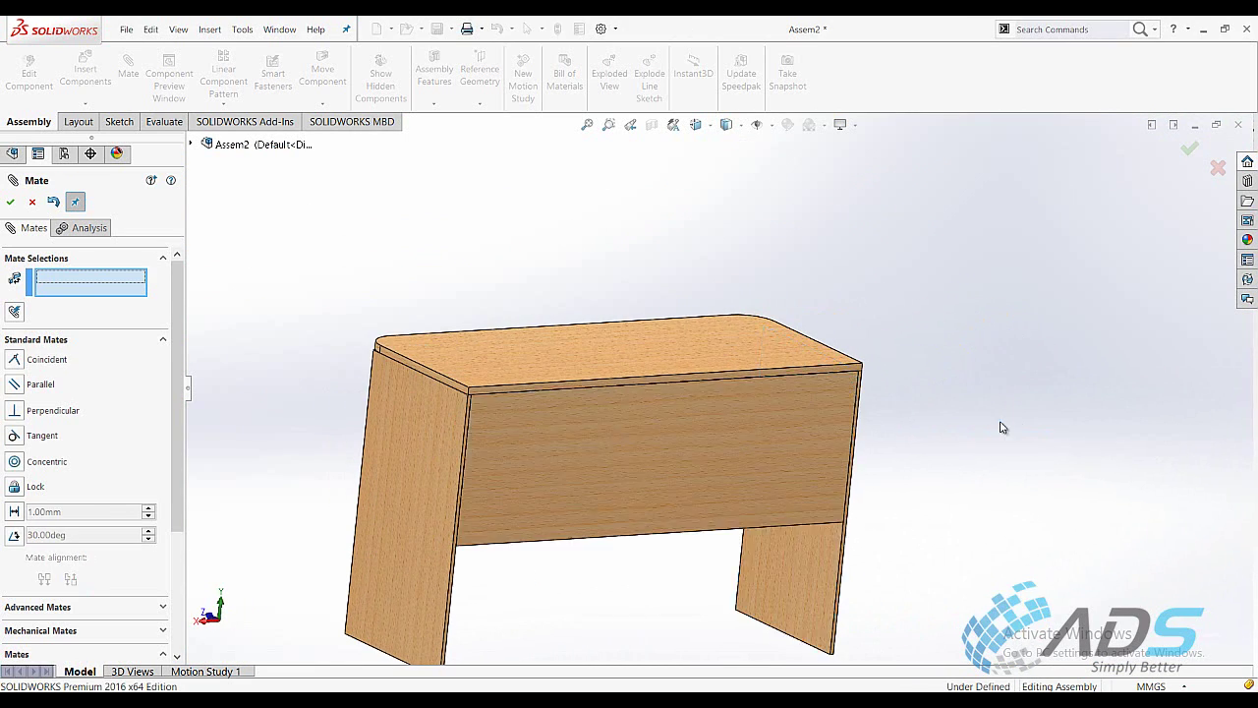
scroll(672, 478, "up", 5)
mouse_move(671, 478)
middle_mouse_down()
mouse_move(851, 449)
mouse_move(921, 497)
middle_mouse_up()
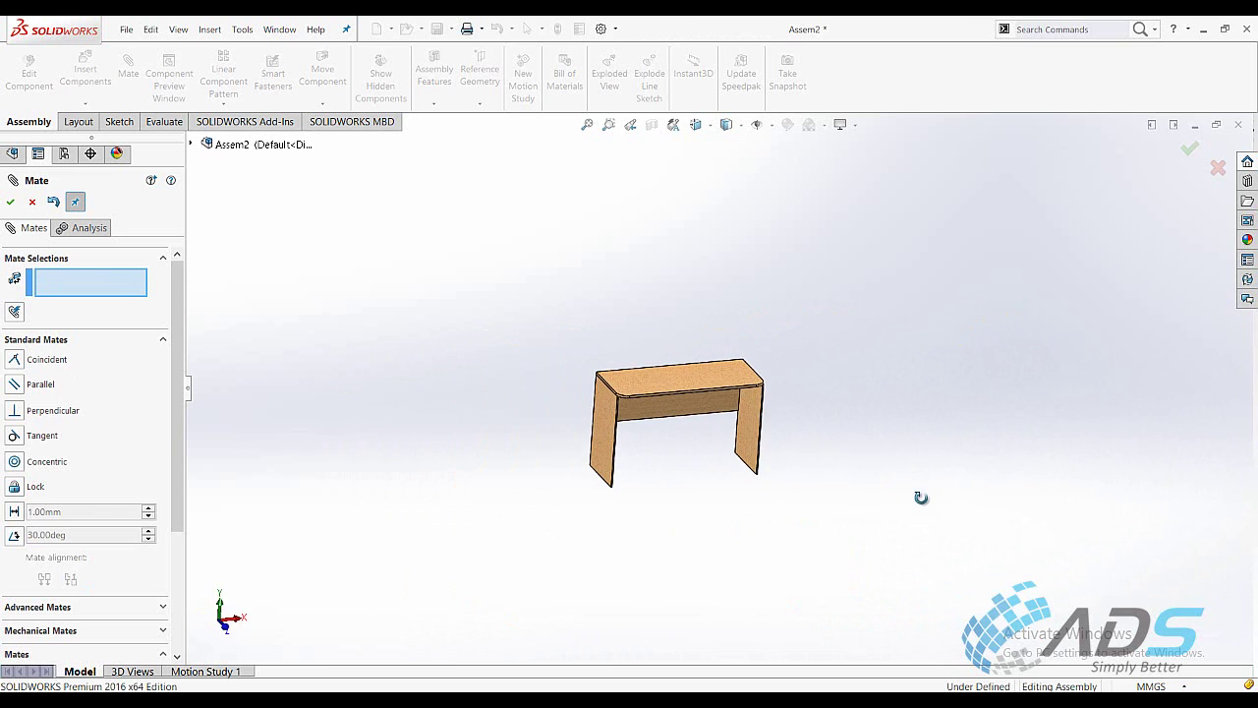
left_click(10, 201)
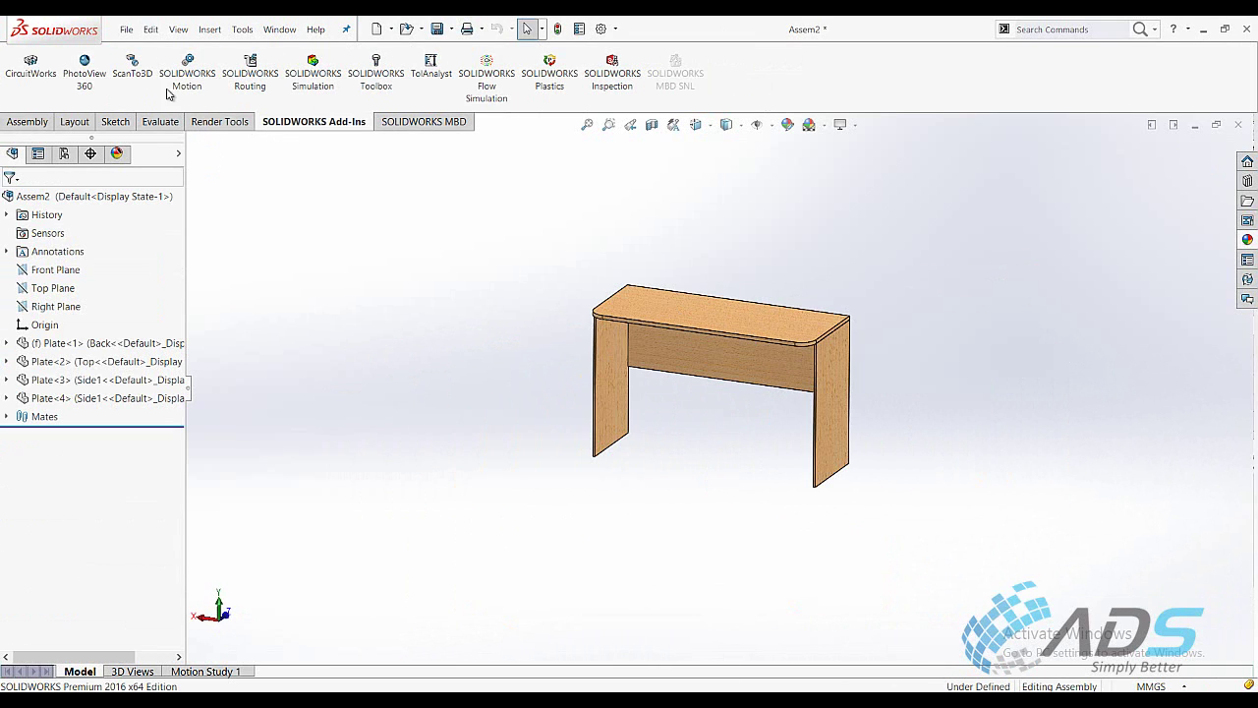
Step: Load the PhotoView 360 add-in and start a Final Render from Render Tools
left_click(84, 71)
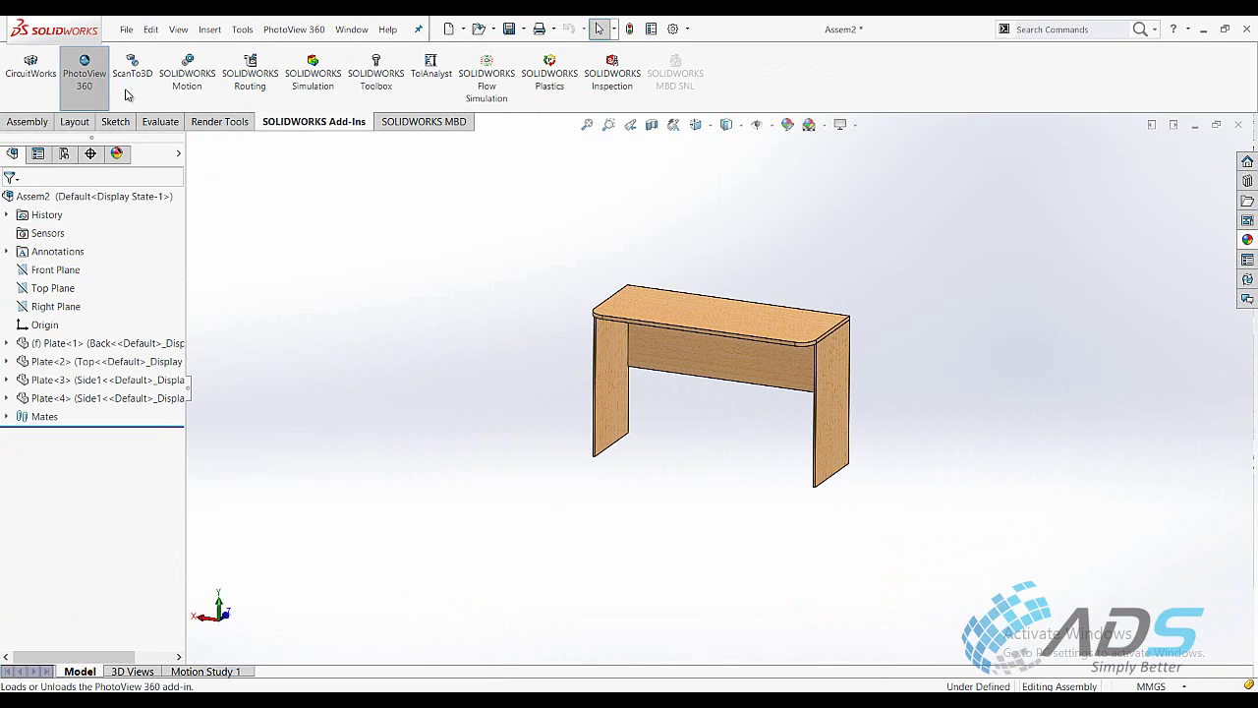
left_click(226, 122)
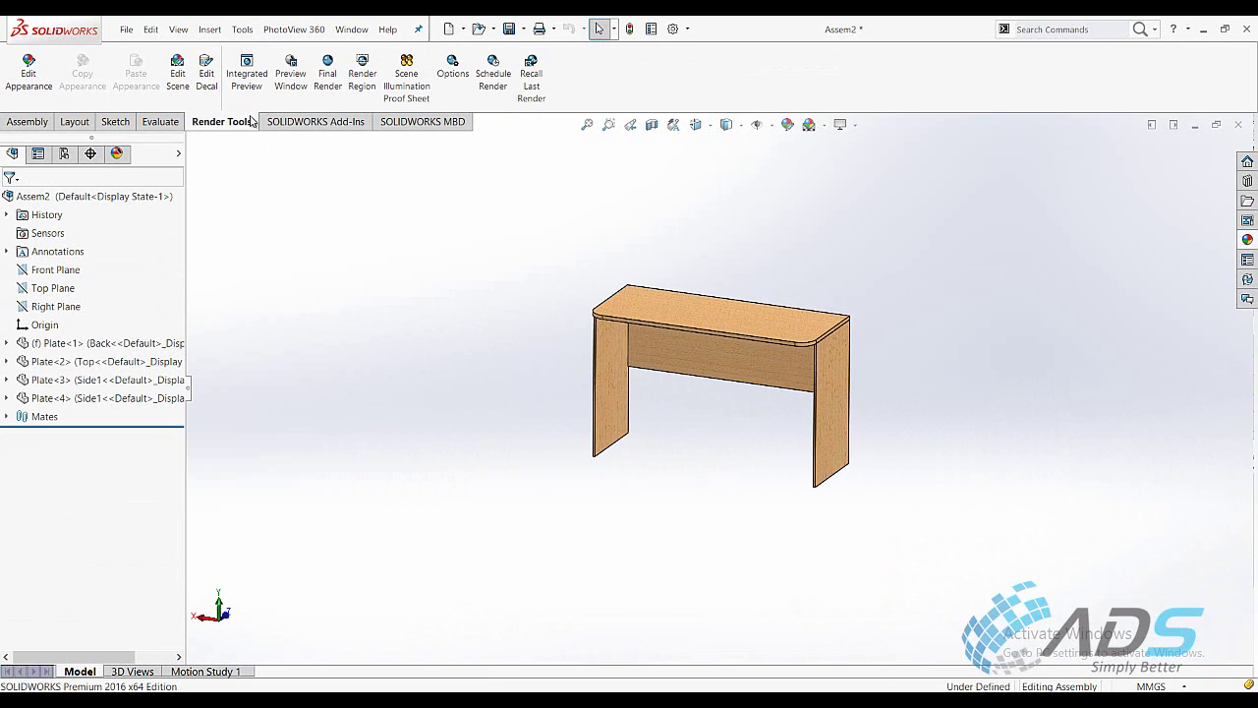
left_click(327, 77)
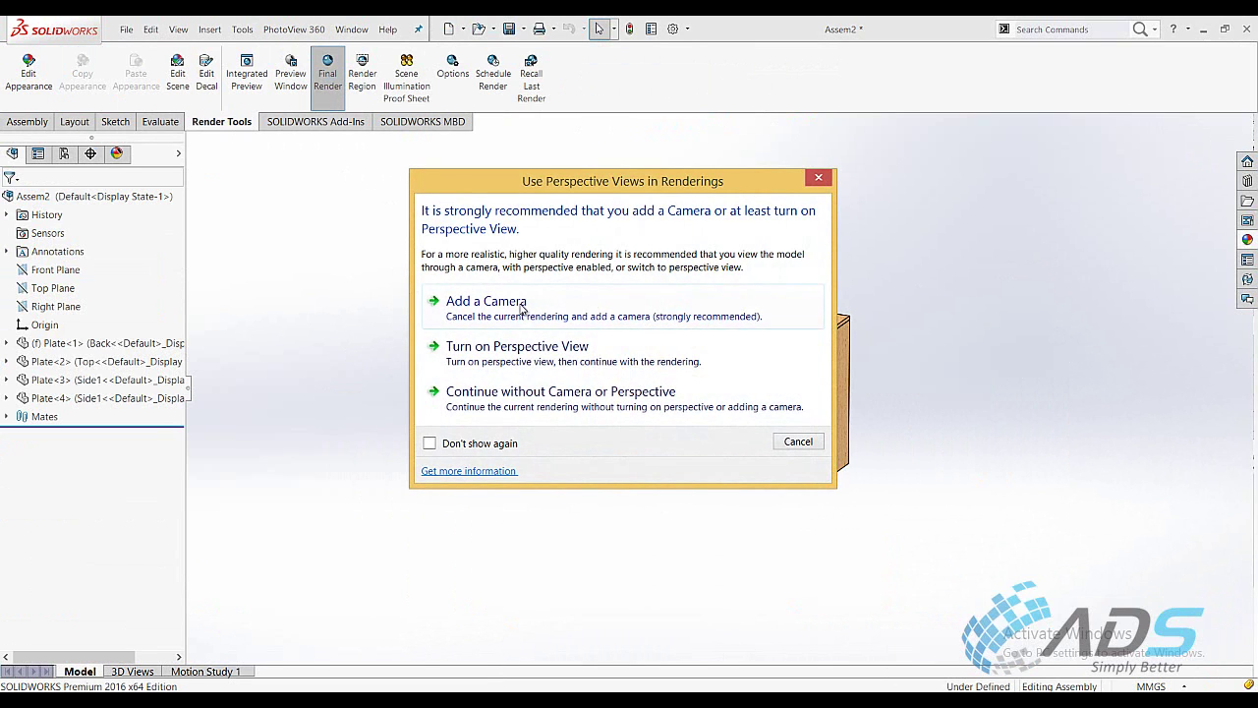
Step: Choose Add a Camera in the perspective prompt and accept the new Camera1
left_click(663, 304)
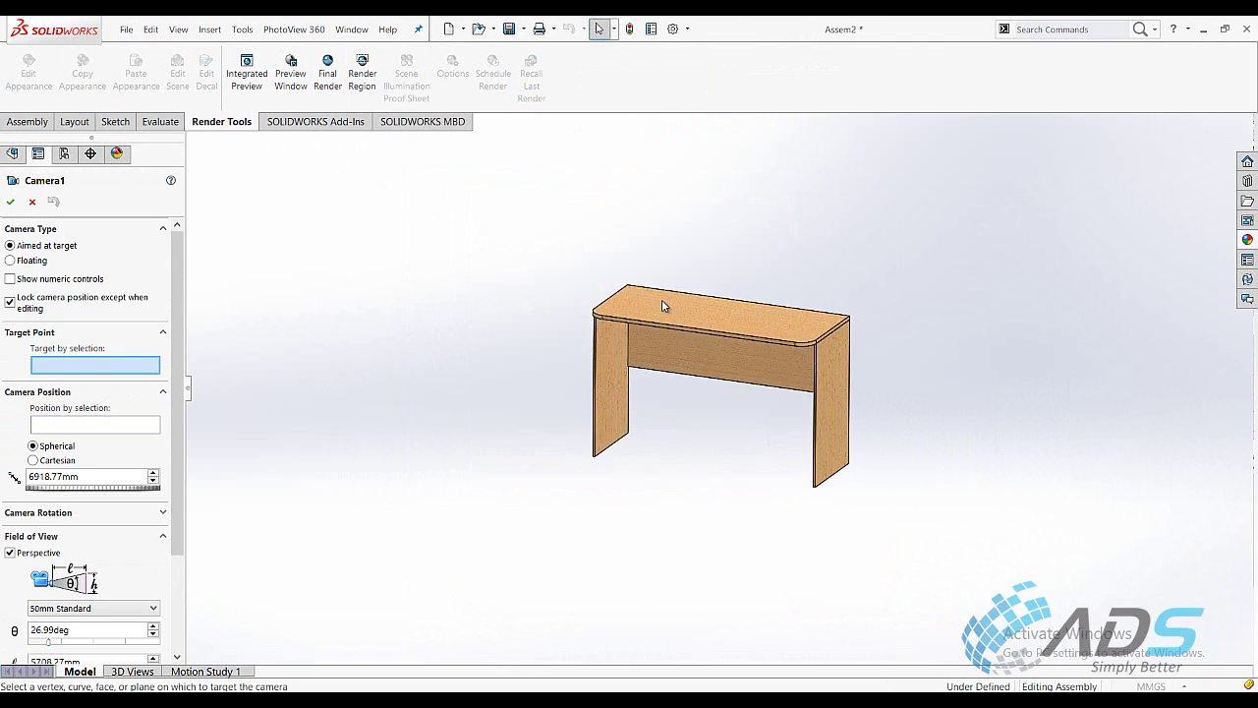
left_click(9, 202)
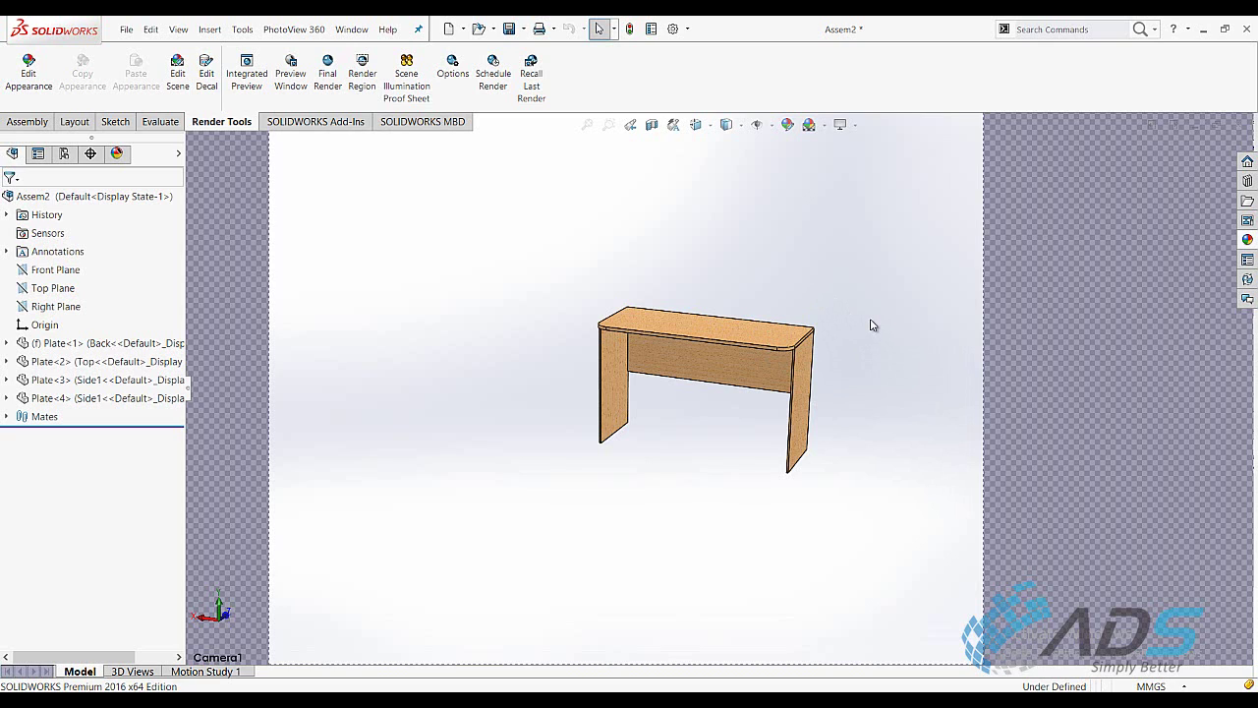
Step: Run Final Render through Camera1 to produce the 1914 × 1479 desk image
left_click(327, 67)
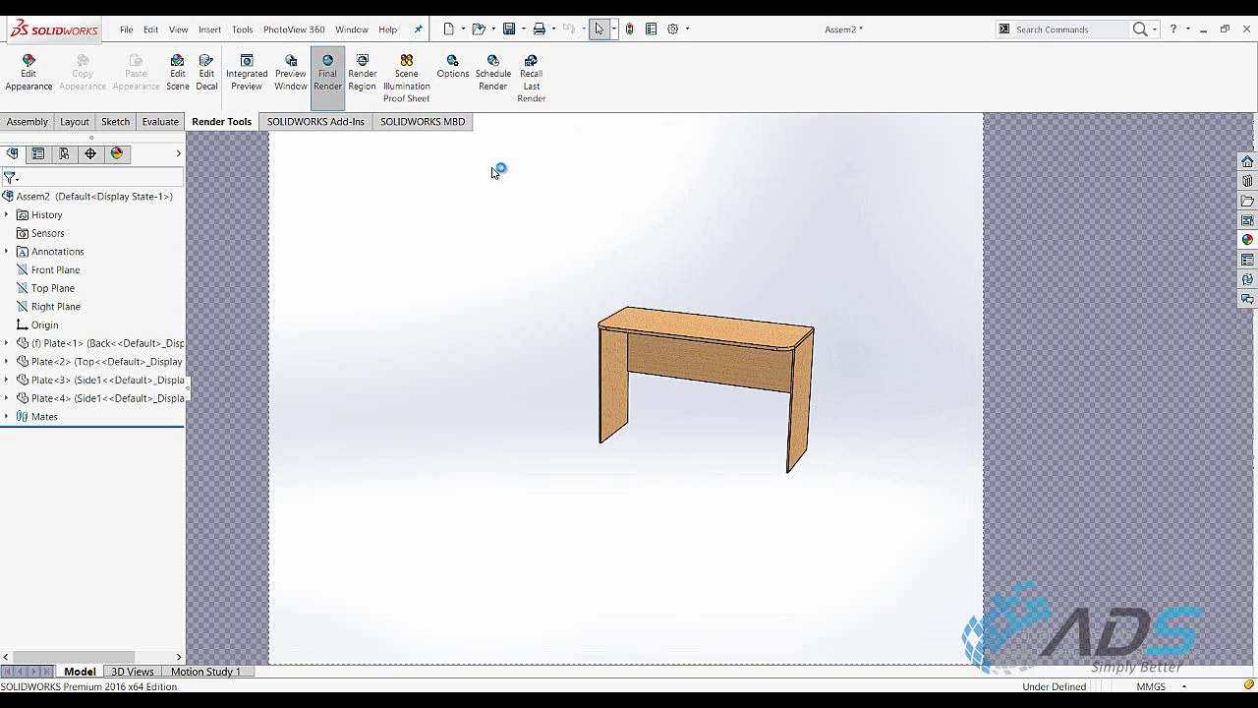